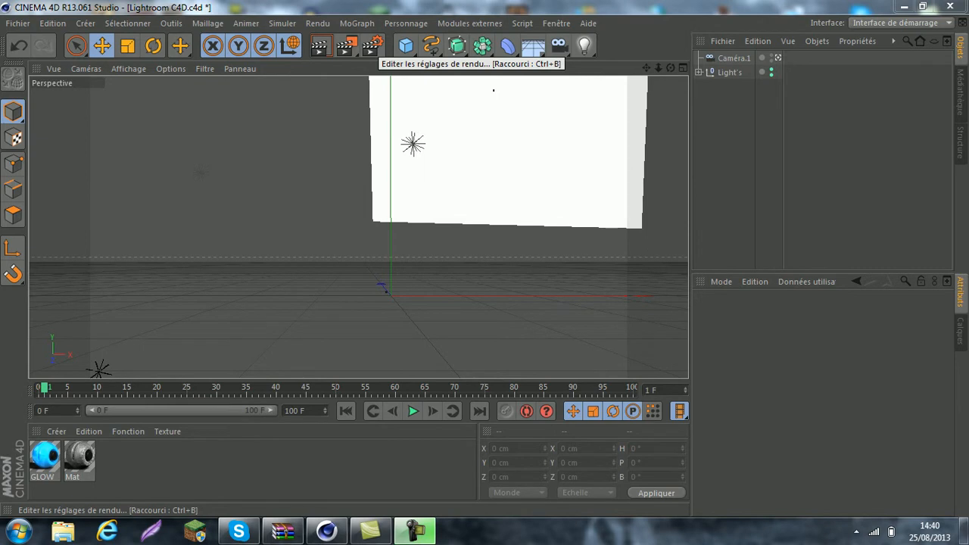
Set the render output resolution to the 2560 x 1600 screen preset
click(371, 47)
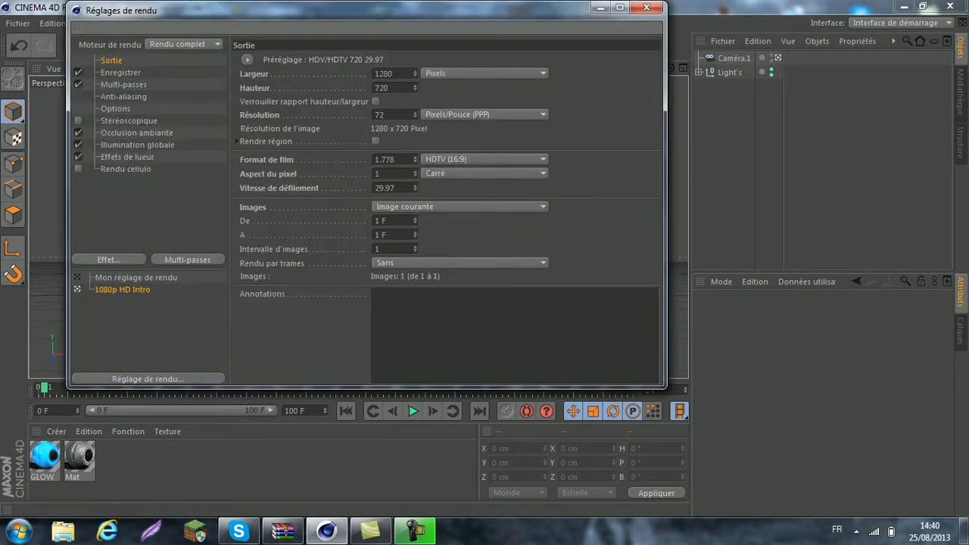
click(247, 59)
mouse_move(288, 74)
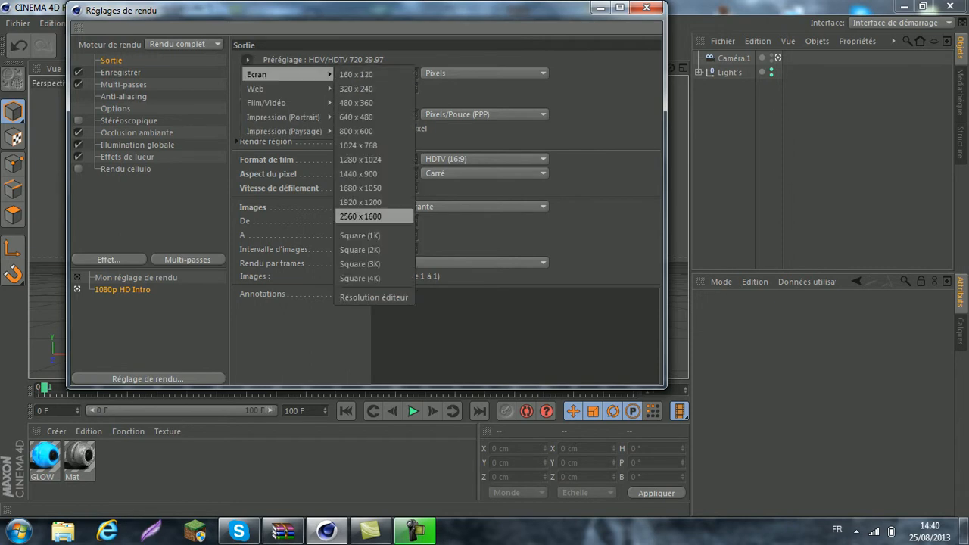
click(360, 216)
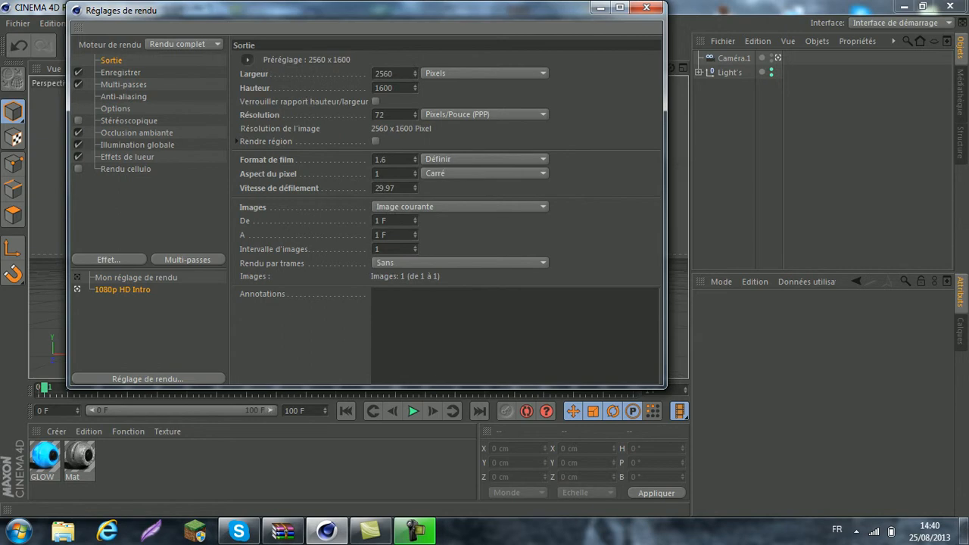
Set the rendered image to save on the desktop as "Texte tuto c4d"
click(120, 72)
click(642, 86)
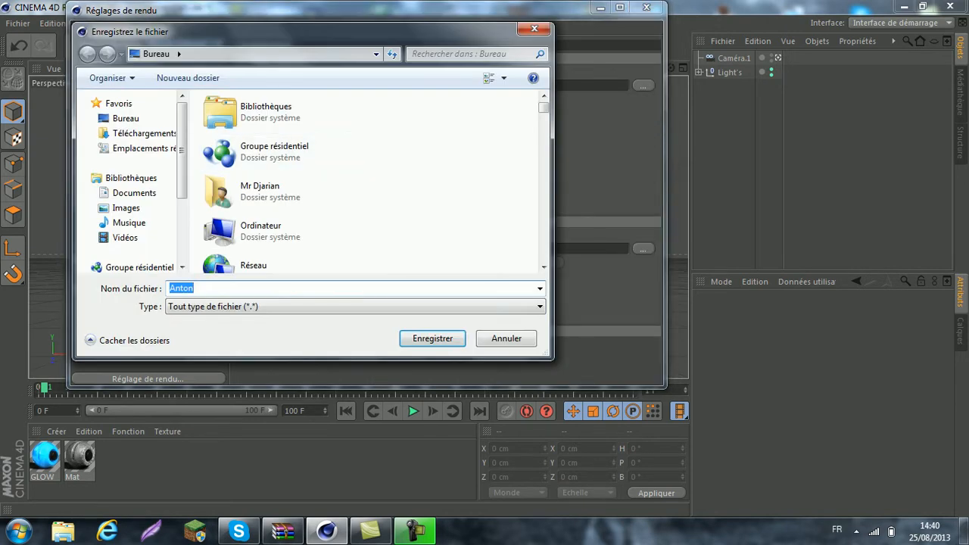
key(BackSpace)
text(Texte )
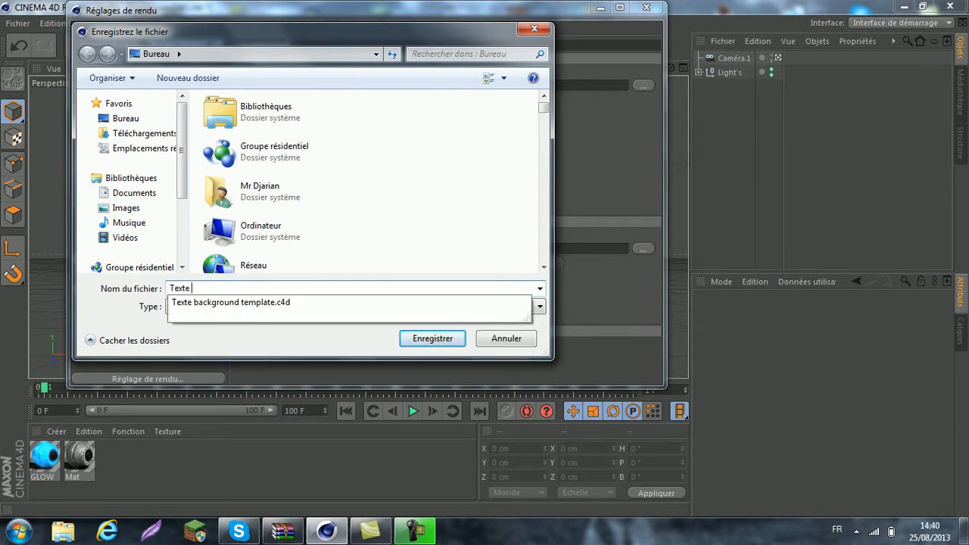
text(tuto c4d)
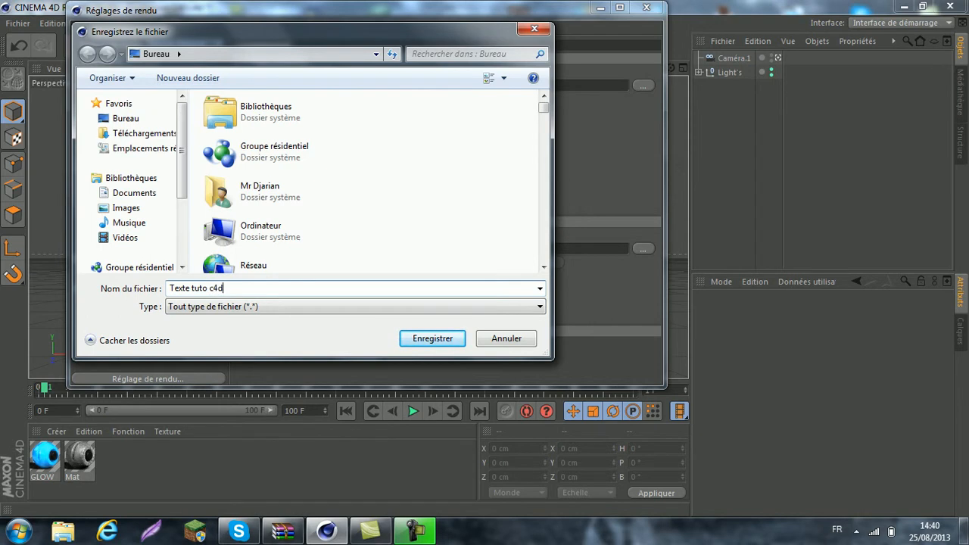
key(Return)
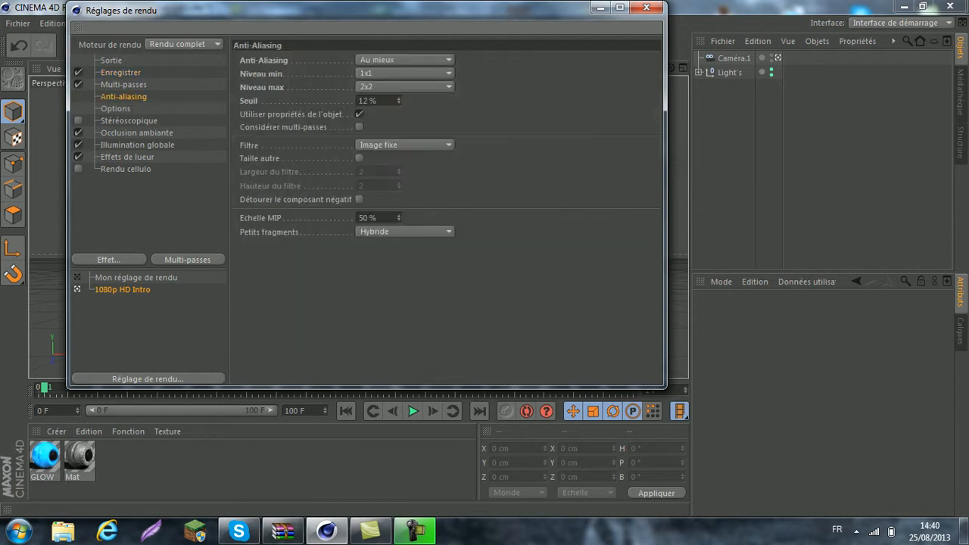
Set the render's anti-aliasing to Géométrie and close the render settings
click(404, 60)
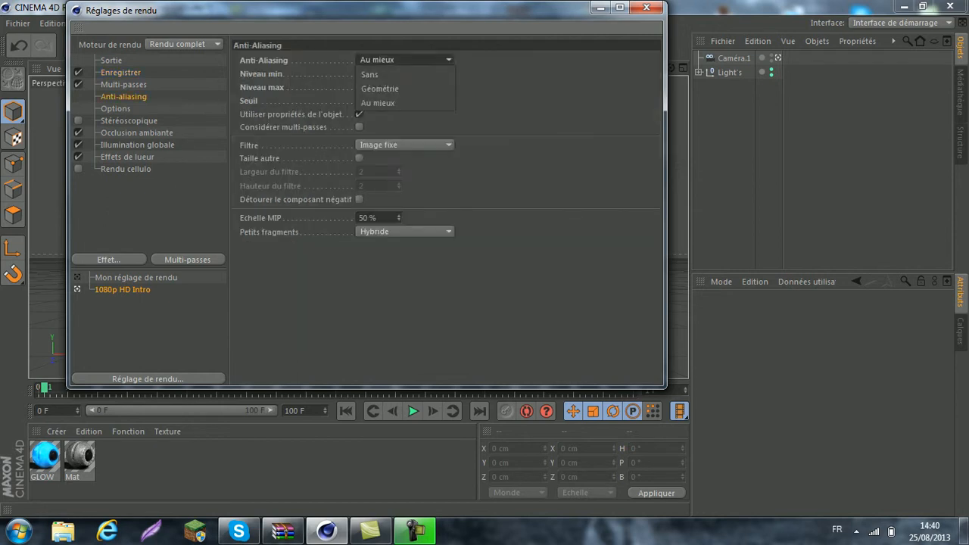
click(379, 88)
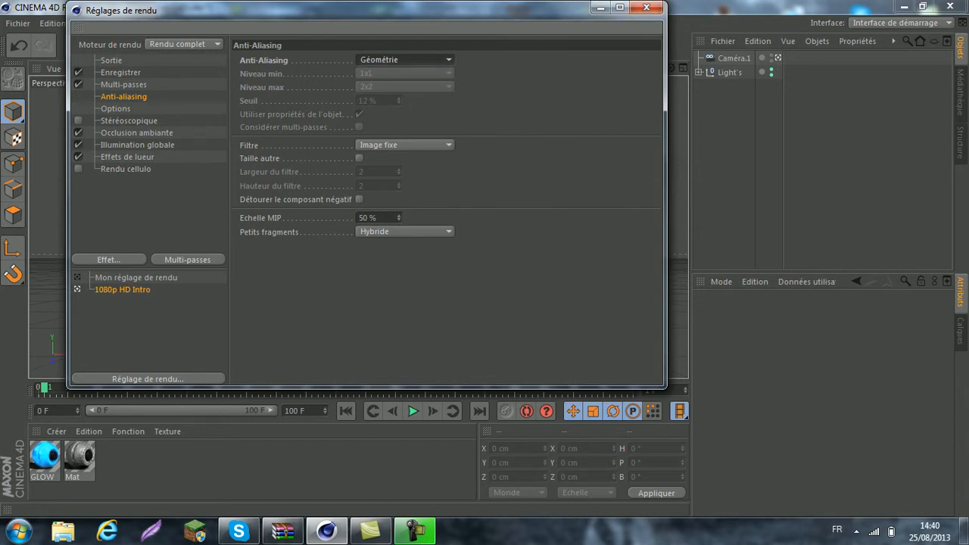
click(646, 7)
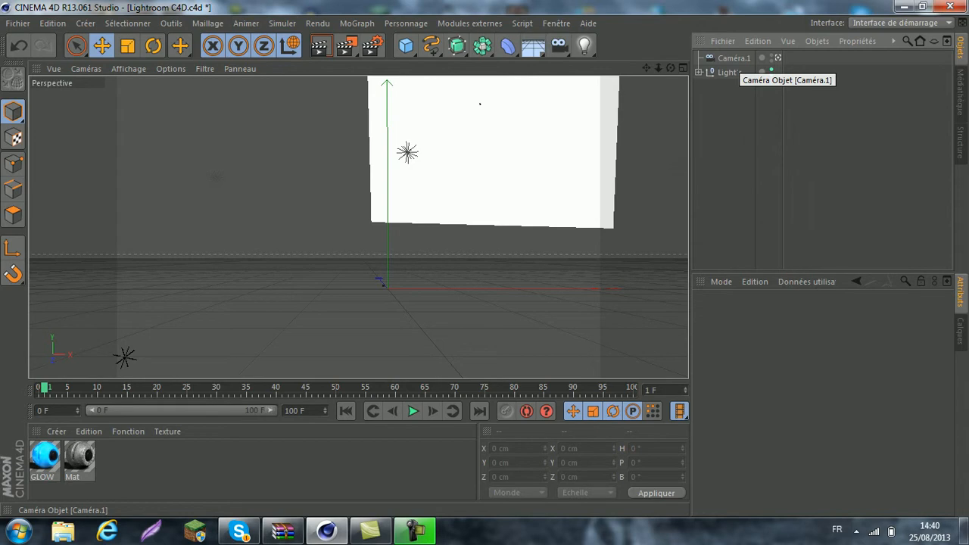
Add a Mo Texte object to the scene and move it along X to about -246 cm
click(733, 58)
click(729, 72)
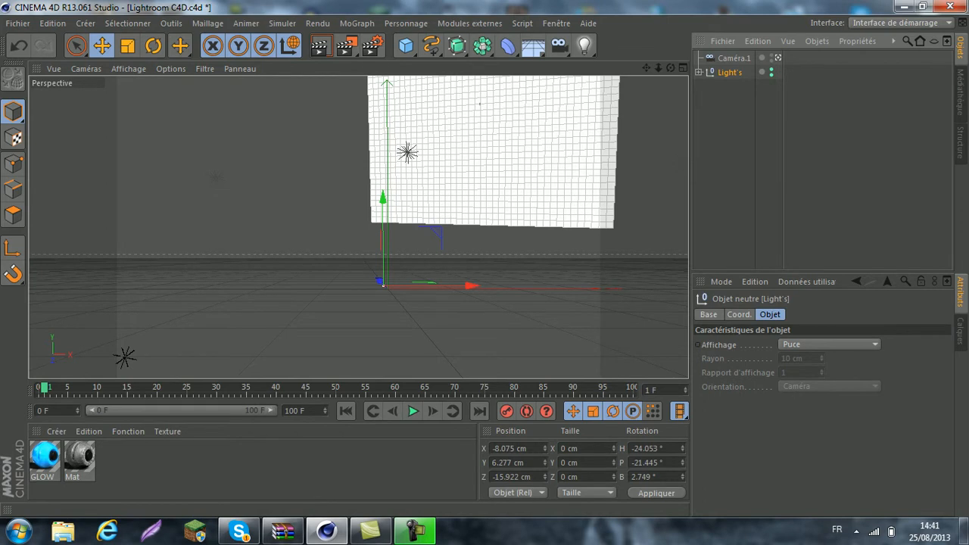
click(357, 22)
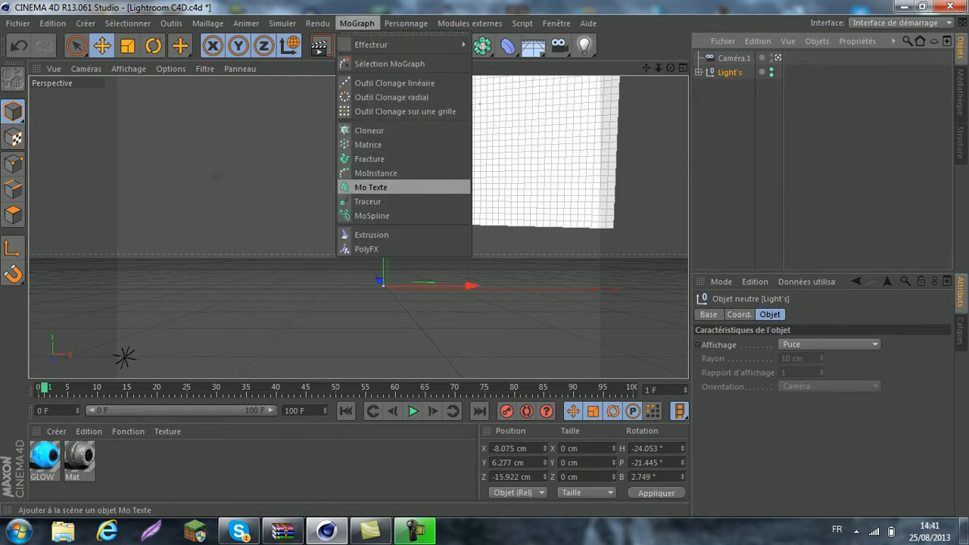
click(371, 187)
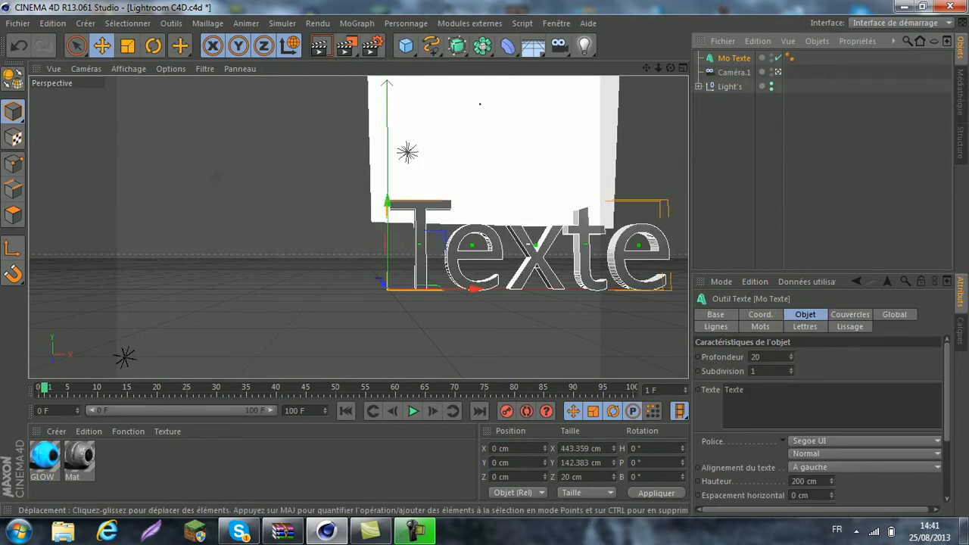
drag(473, 288, 318, 289)
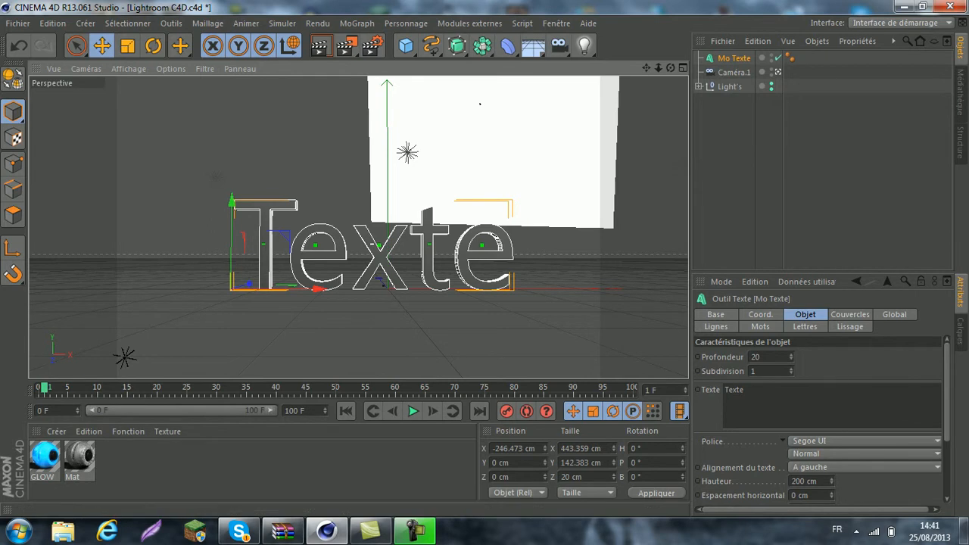
Replace the Mo Texte wording with the creator's nickname and shift the object along X to about -343 cm
drag(745, 389, 724, 389)
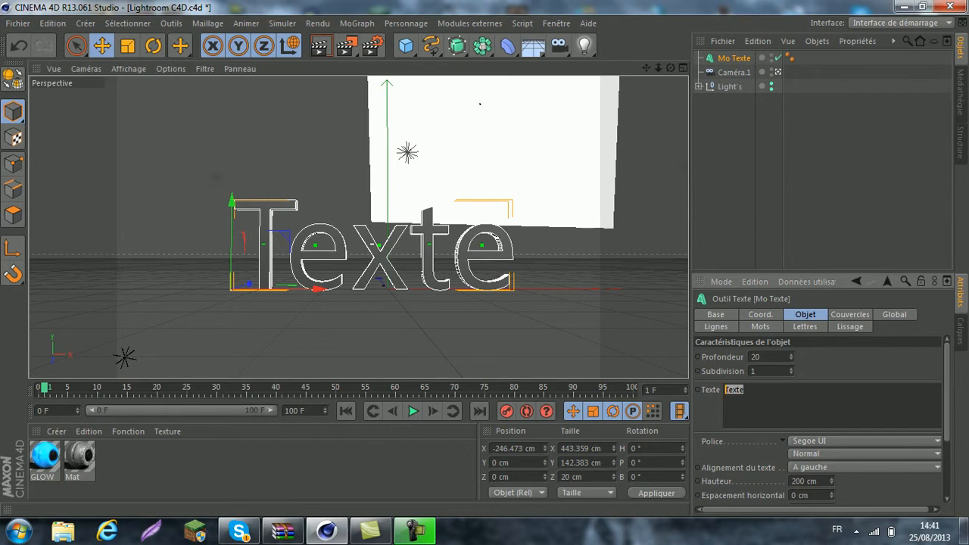
key(BackSpace)
text(DJARIAN)
key(BackSpace)
key(BackSpace)
key(BackSpace)
key(BackSpace)
key(BackSpace)
key(BackSpace)
text(jarian)
drag(314, 288, 252, 288)
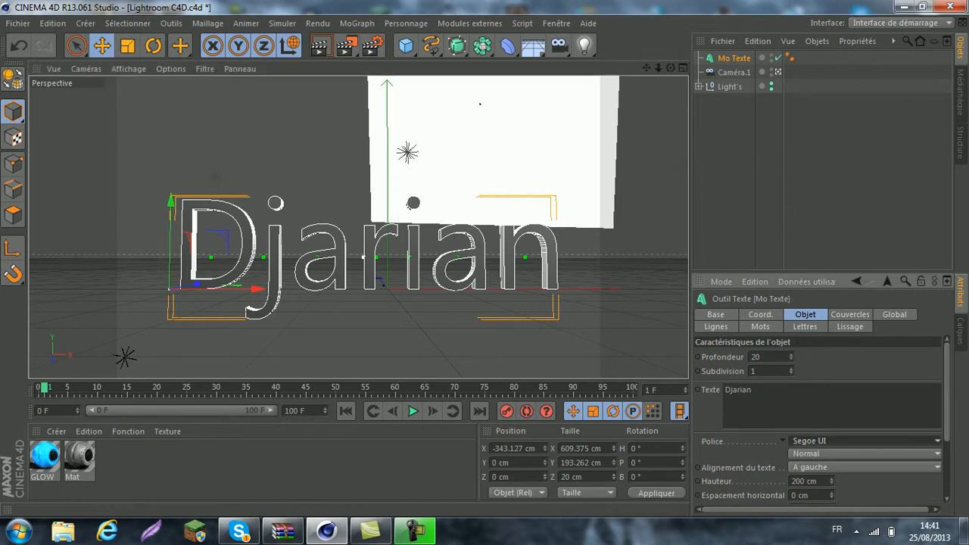
Change the text's font to Hemi Head Rg and recentre the object by moving it to about X -409 cm
click(863, 441)
scroll(863, 316, down, 7)
scroll(863, 306, up, 6)
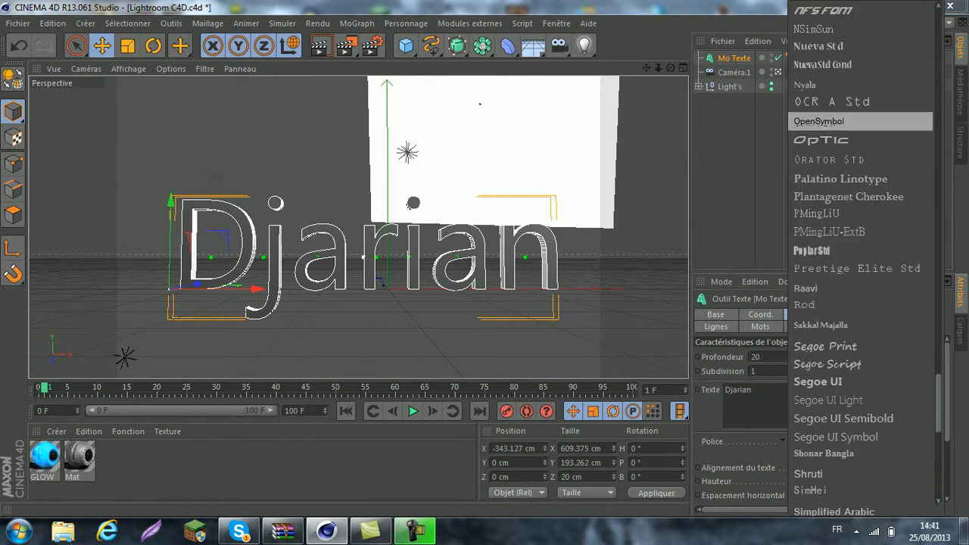
scroll(859, 114, up, 10)
scroll(860, 133, up, 10)
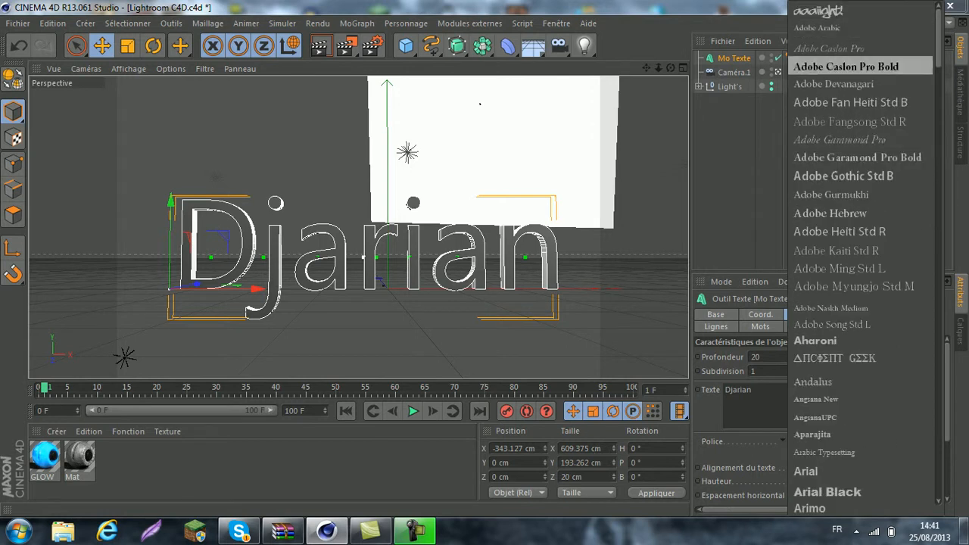
scroll(861, 313, down, 2)
scroll(861, 310, down, 12)
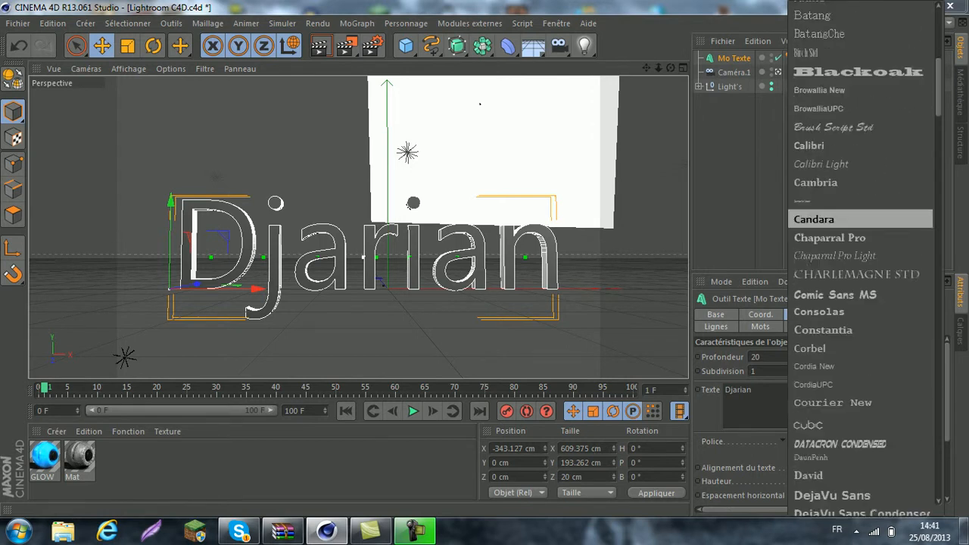
scroll(861, 295, down, 3)
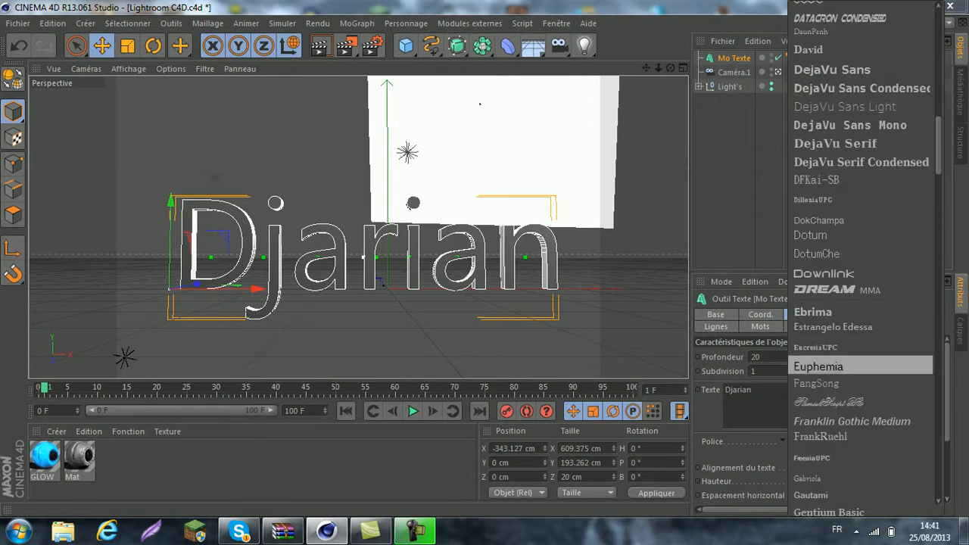
scroll(861, 278, down, 9)
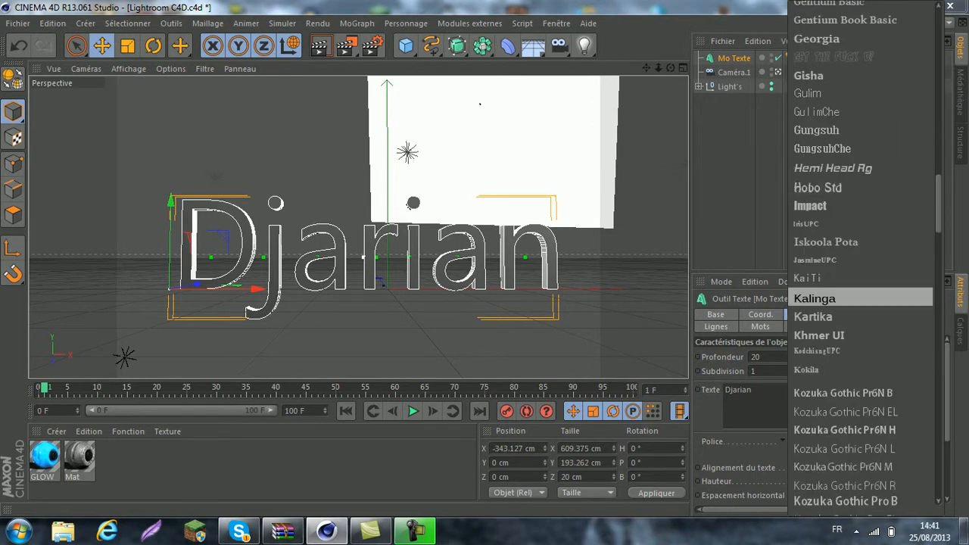
click(833, 168)
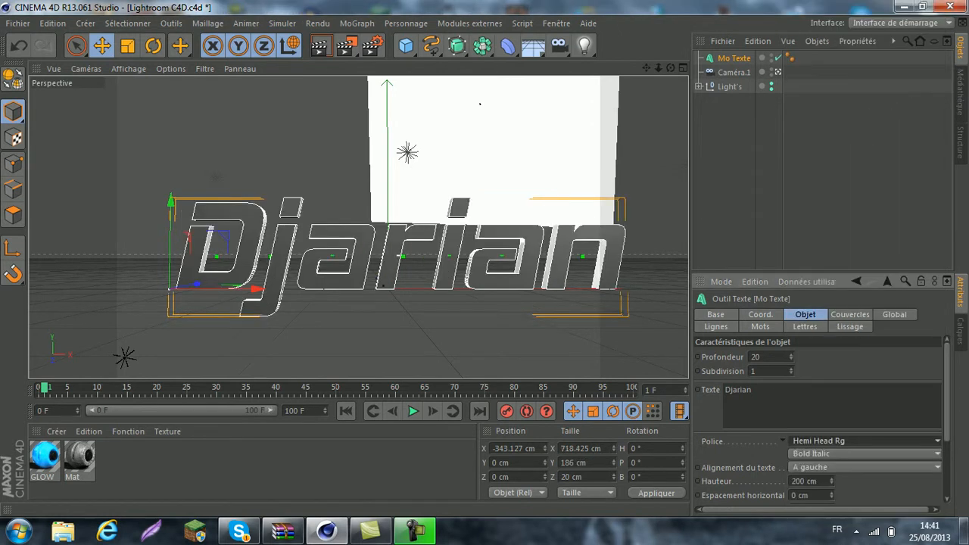
drag(256, 289, 215, 288)
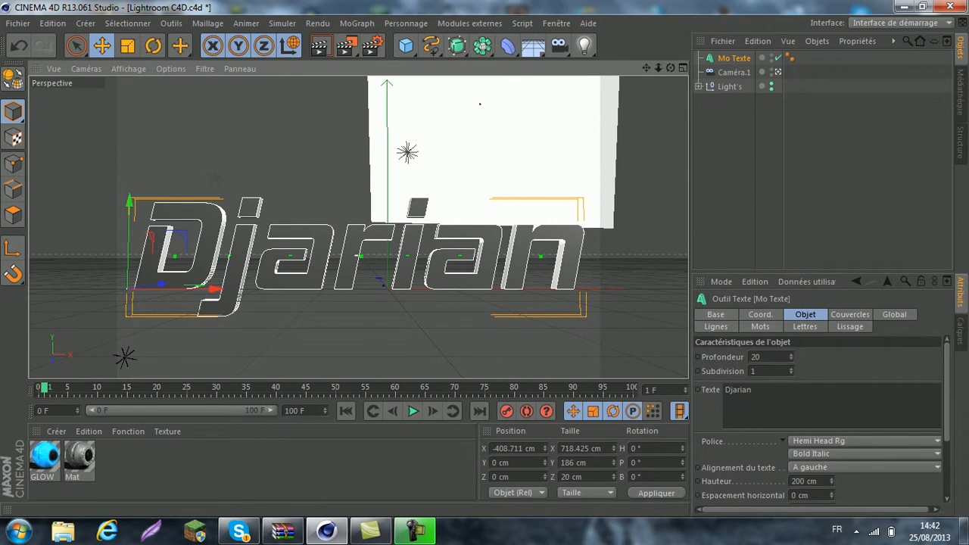
Lower the Mo Texte object to about Y -45 cm and deselect it
mouse_move(358, 227)
alt+middle_down()
mouse_move(363, 295)
mouse_move(363, 204)
mouse_move(504, 203)
mouse_move(363, 212)
mouse_move(374, 323)
mouse_move(411, 193)
mouse_move(358, 210)
alt+middle_up()
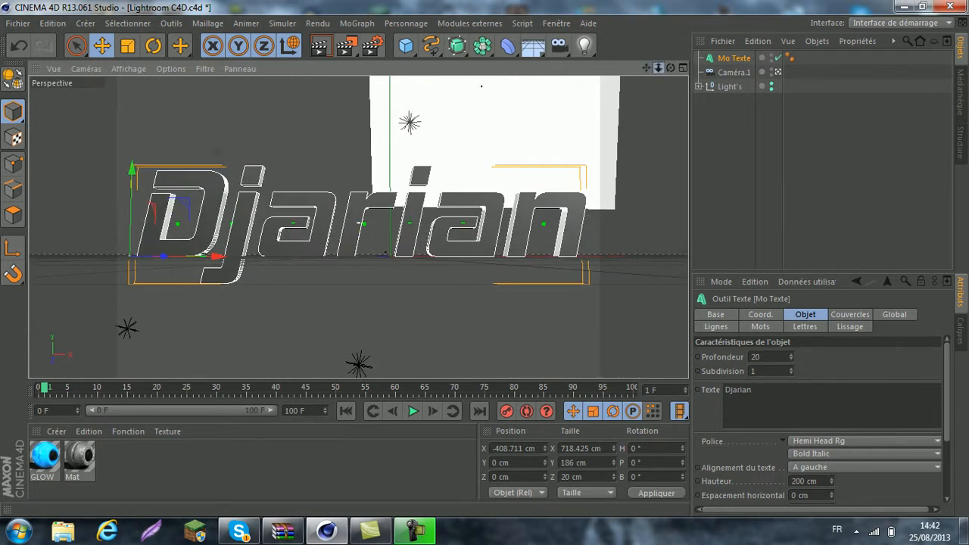
alt+right_drag(359, 227, 443, 227)
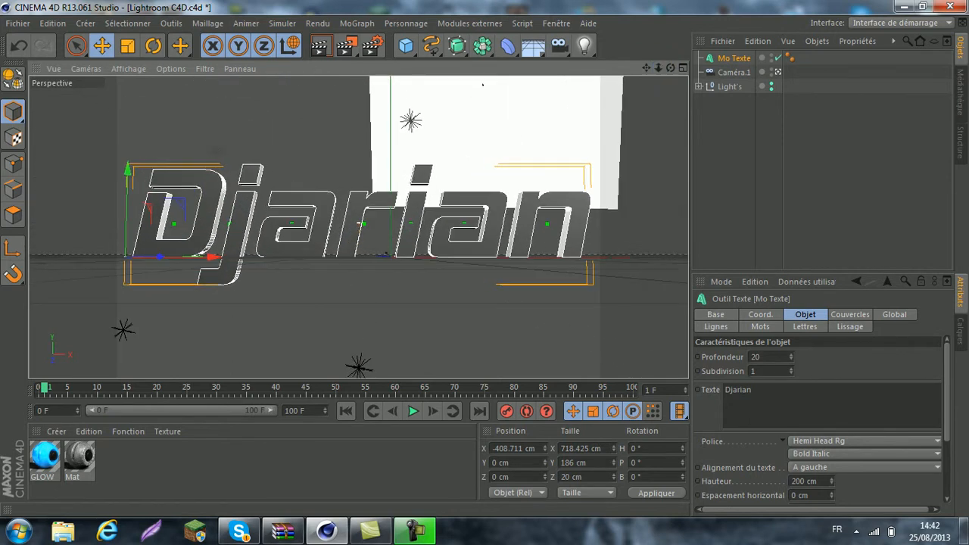
alt+drag(358, 227, 218, 227)
key(F5)
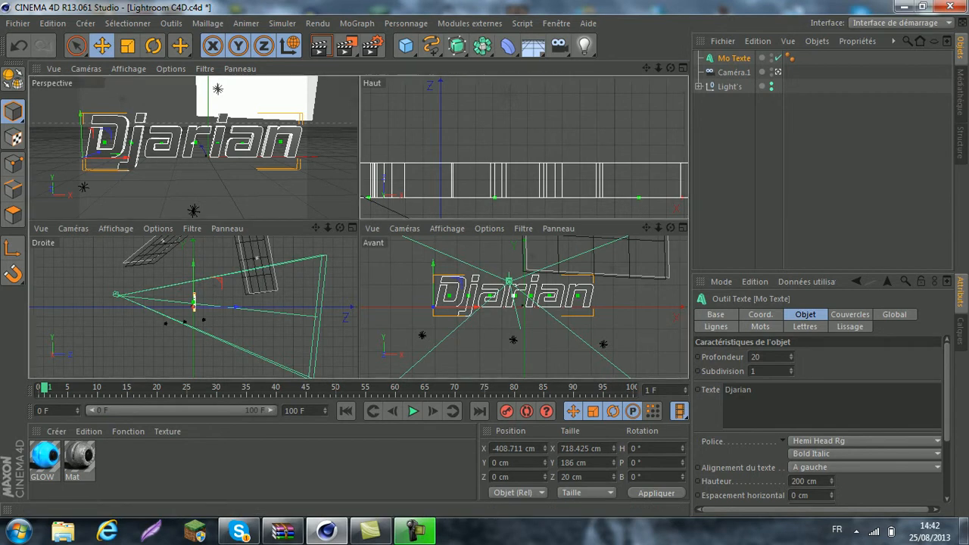
key(F2)
key(F5)
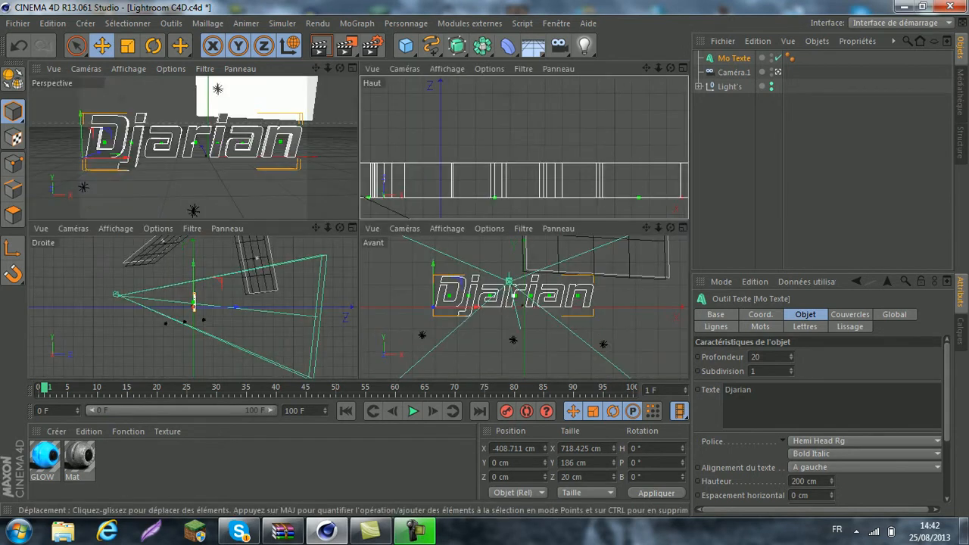
key(F1)
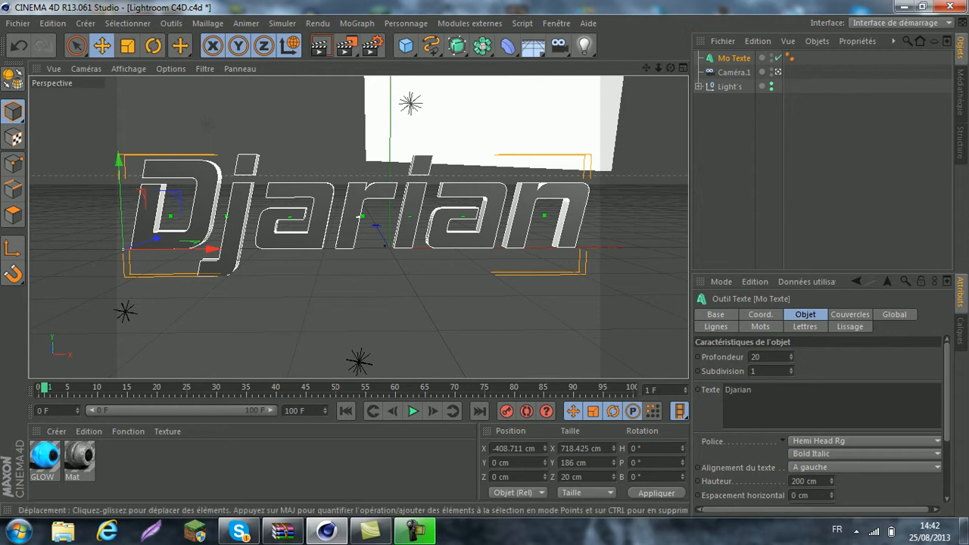
drag(119, 163, 119, 191)
key(ctrl+shift+a)
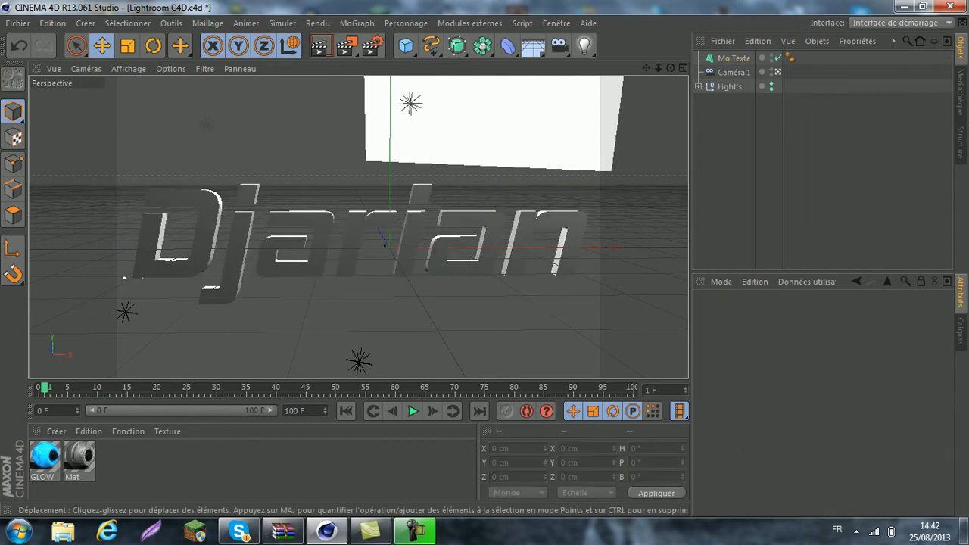
Set the Mo Texte depth to 45 and nudge the object to about X -416 cm, Y -48 cm
click(732, 58)
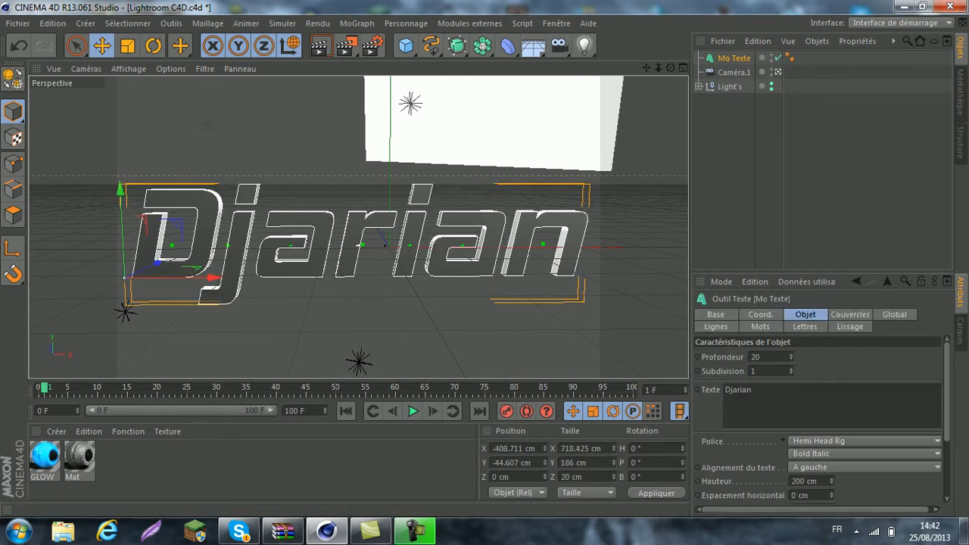
drag(670, 68, 617, 34)
drag(790, 357, 790, 337)
drag(670, 68, 851, 86)
drag(831, 481, 831, 481)
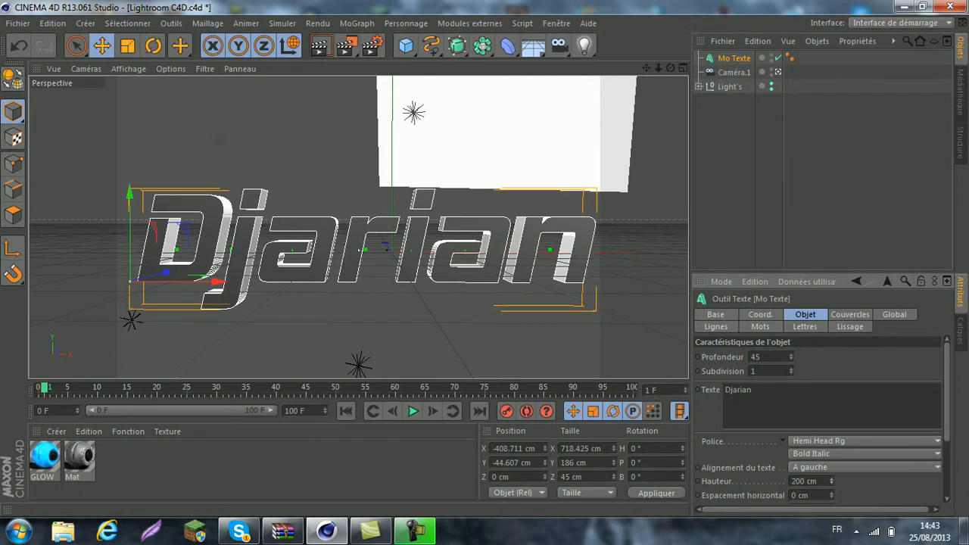
drag(130, 280, 125, 283)
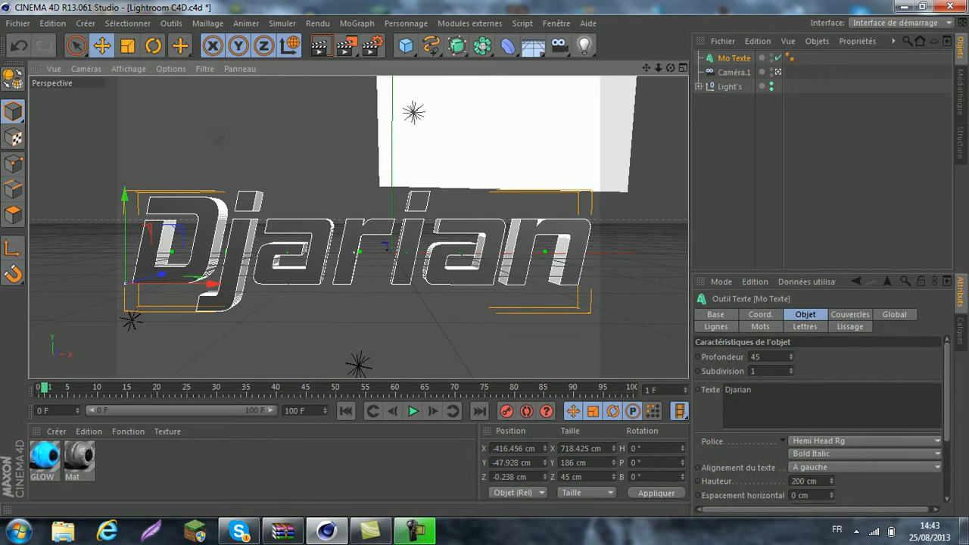
Create a new material and make its colour deep blue with R 0, V 0, B 204
double_click(219, 457)
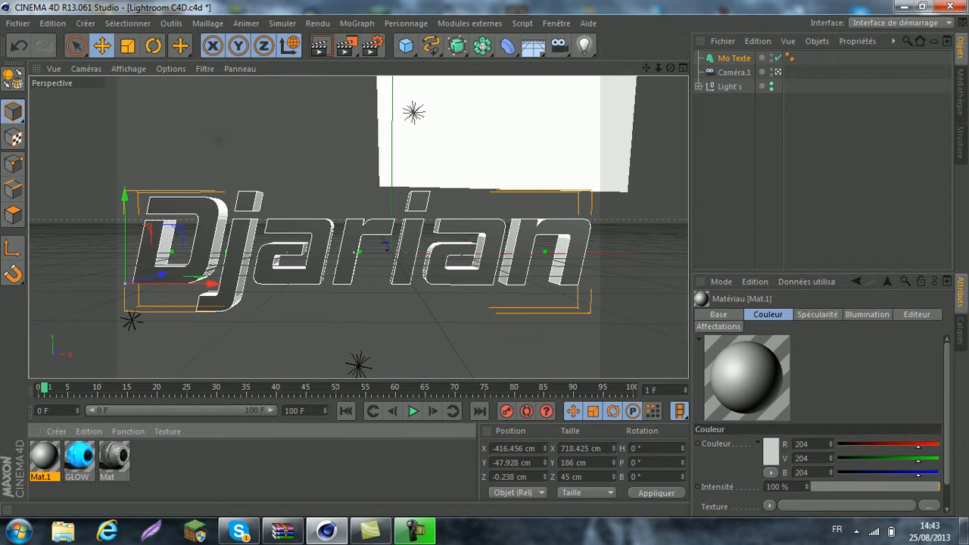
double_click(45, 456)
drag(593, 168, 472, 168)
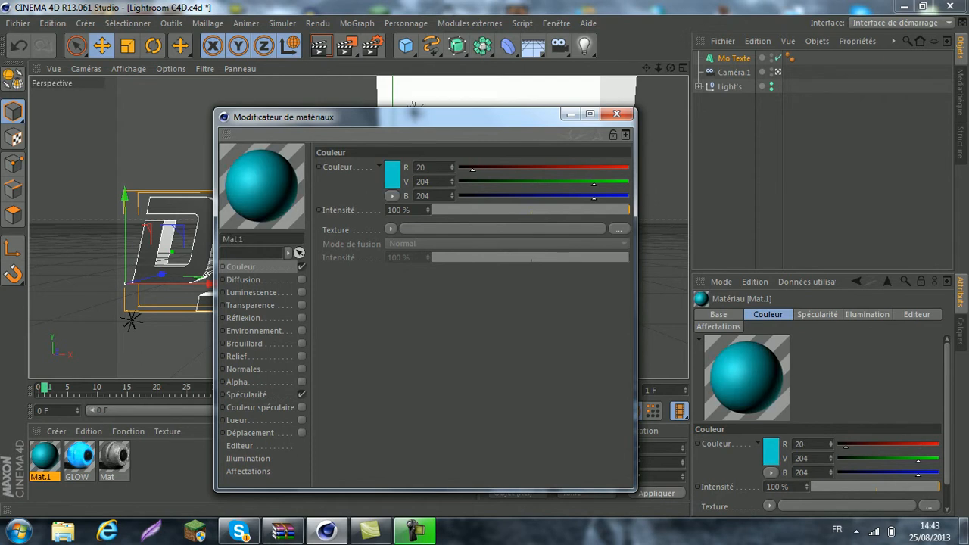
click(459, 181)
click(459, 167)
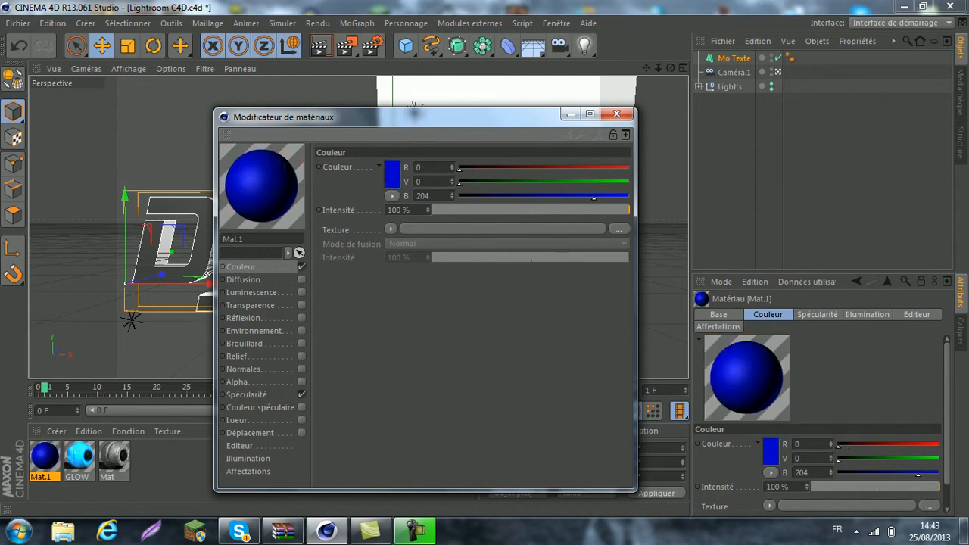
Try white as the Mat.1 material's colour, with R 255, V 255, B 255
click(460, 196)
drag(460, 167, 628, 167)
click(627, 182)
click(627, 196)
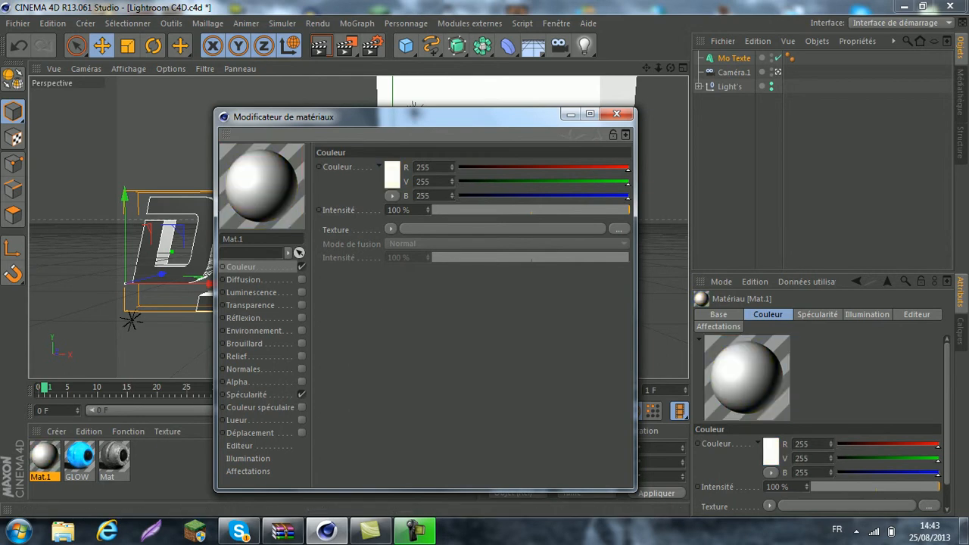
Set the Mat.1 material's colour to black with R 0, V 0, B 0
drag(627, 181, 460, 181)
click(459, 196)
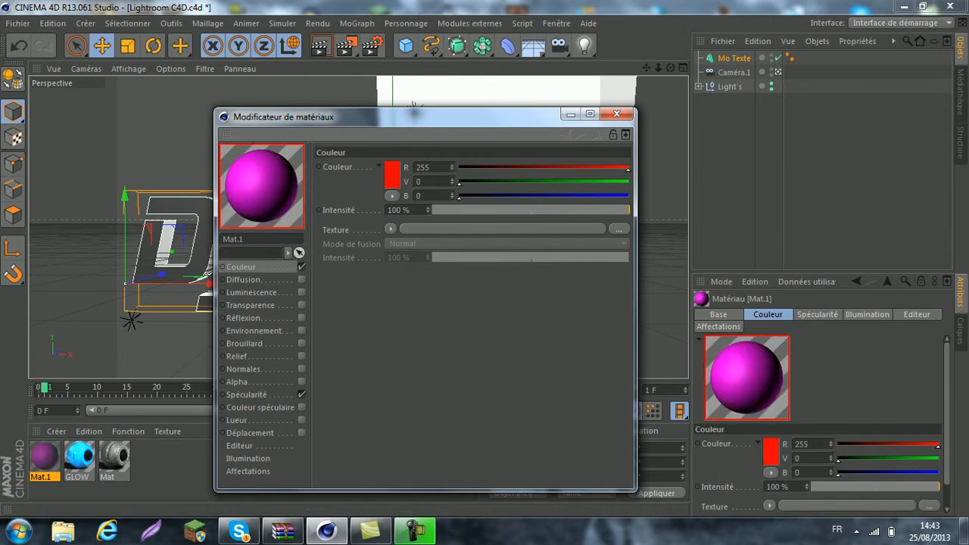
drag(627, 168, 459, 168)
click(616, 114)
double_click(114, 457)
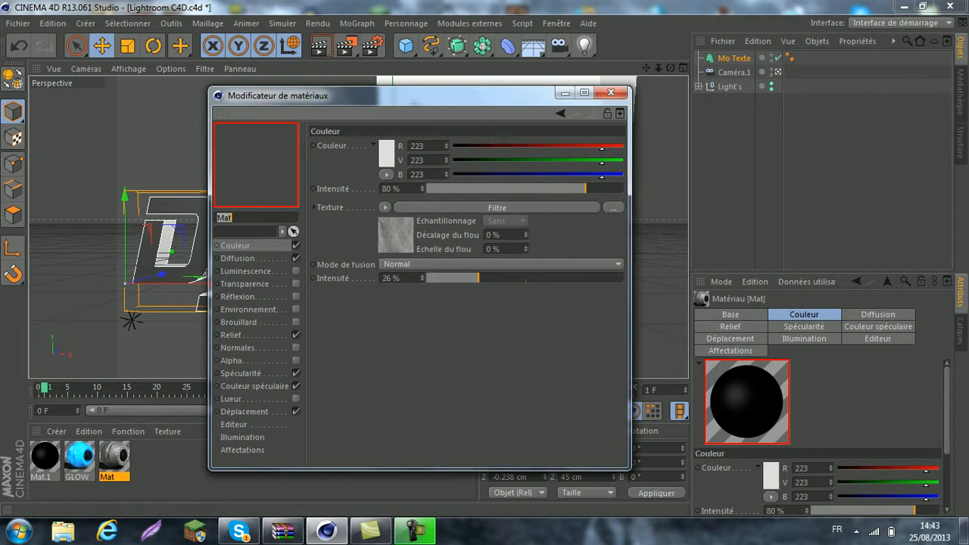
click(611, 92)
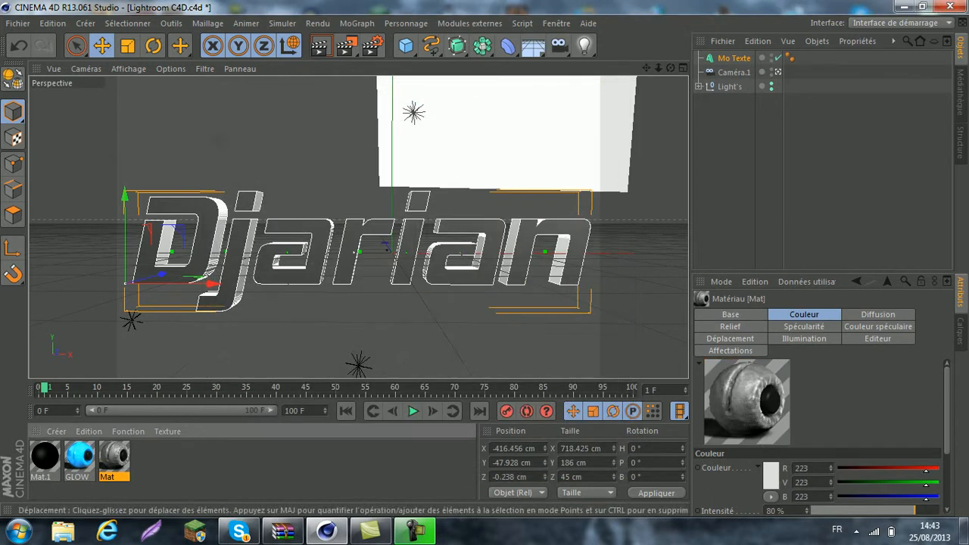
Load the 272411_kosmos_planeta_galaktika image from the desktop's Fond Texture folder as Mat.1's colour texture, copying it to the project location
click(45, 456)
double_click(44, 457)
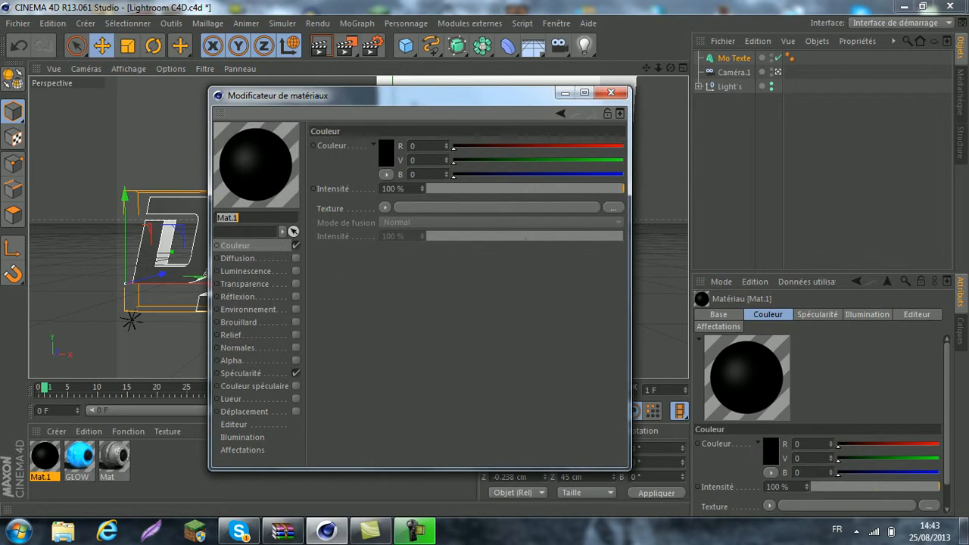
click(612, 208)
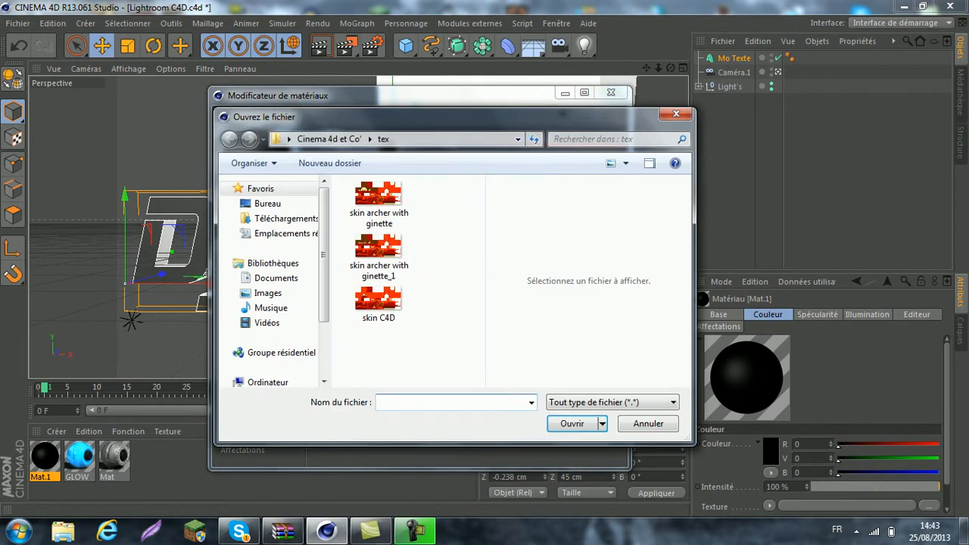
click(268, 203)
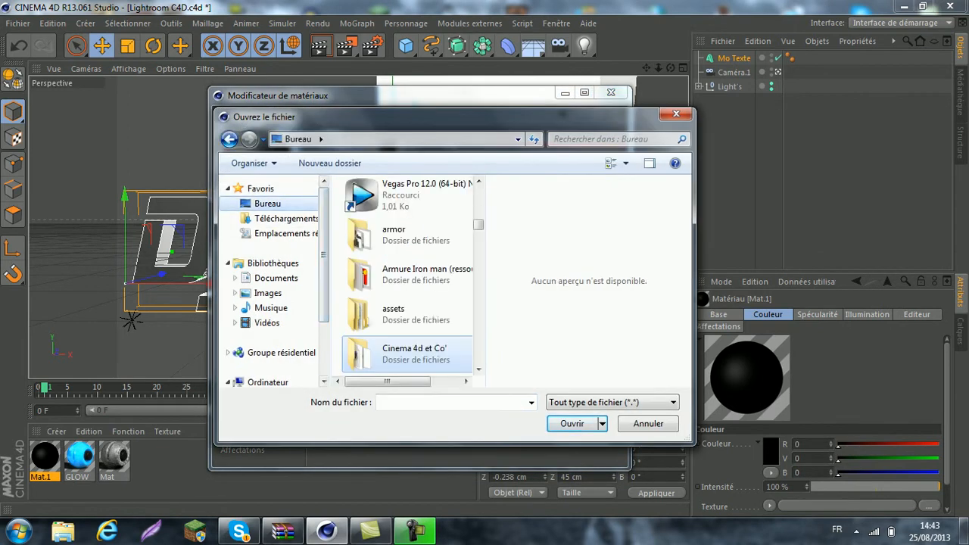
scroll(394, 250, down, 2)
scroll(393, 250, down, 3)
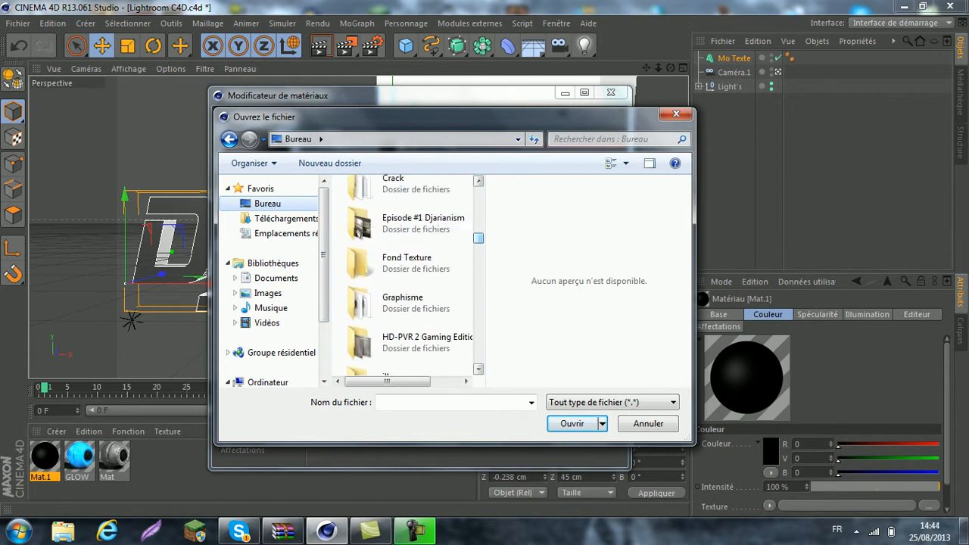
double_click(401, 254)
scroll(401, 281, down, 3)
scroll(401, 281, up, 3)
click(378, 223)
key(Return)
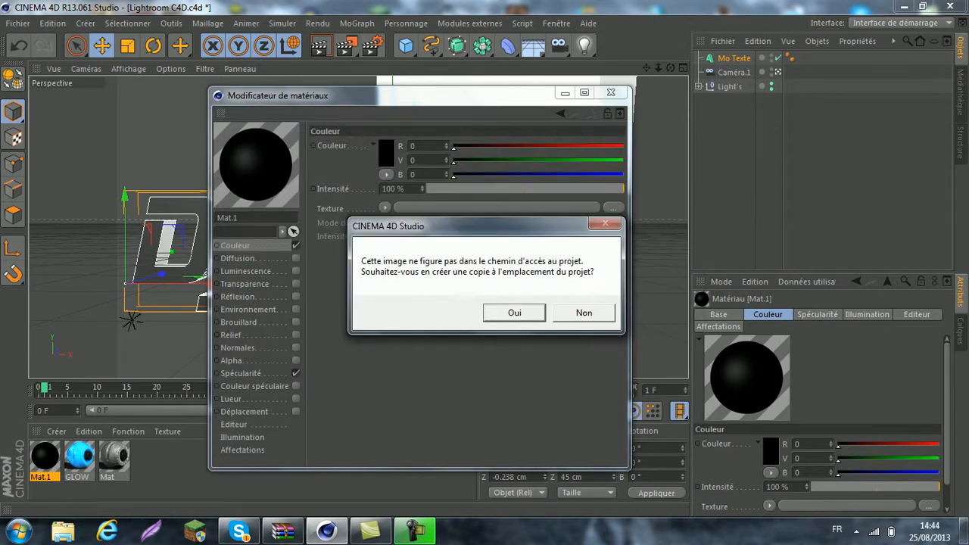
key(Return)
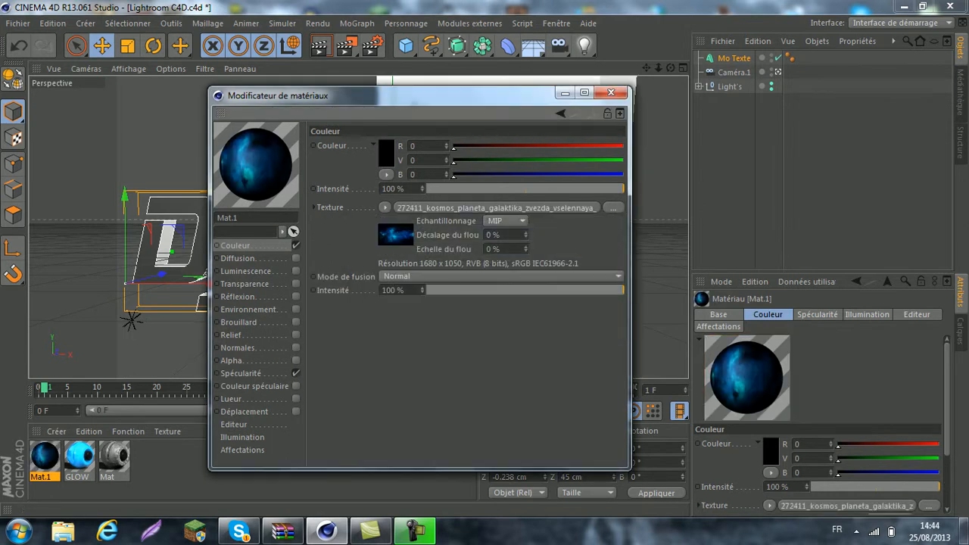
click(610, 92)
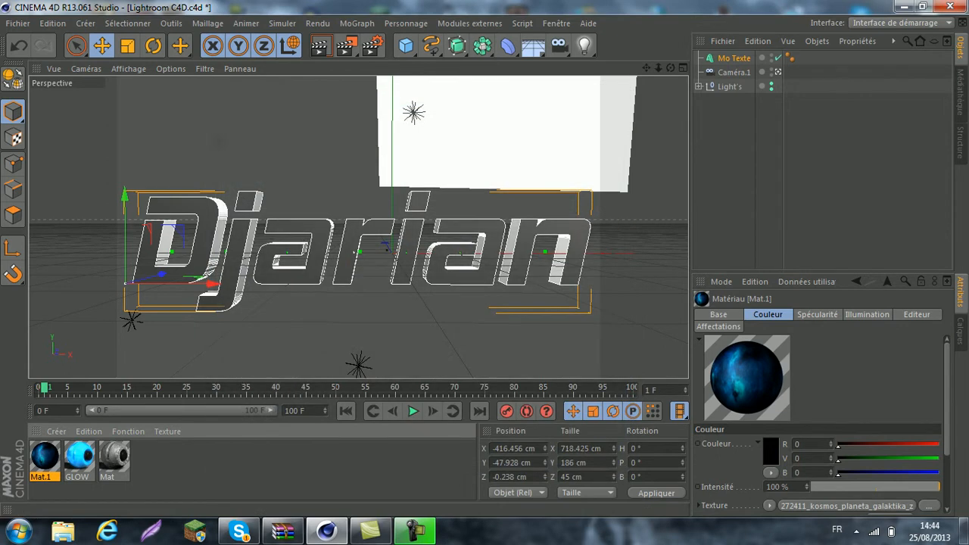
Apply the Mat.1 material and the Mat material to the Mo Texte object
drag(45, 456, 181, 250)
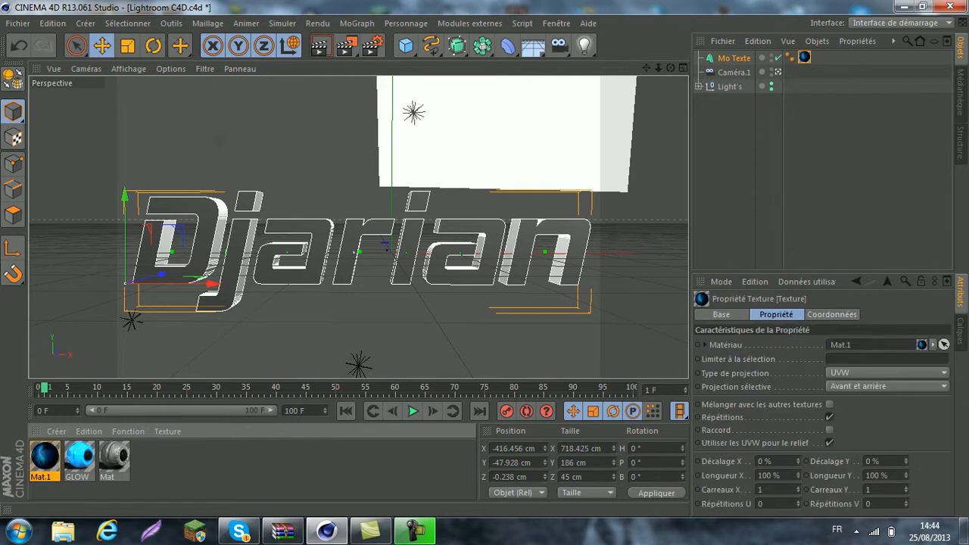
click(219, 139)
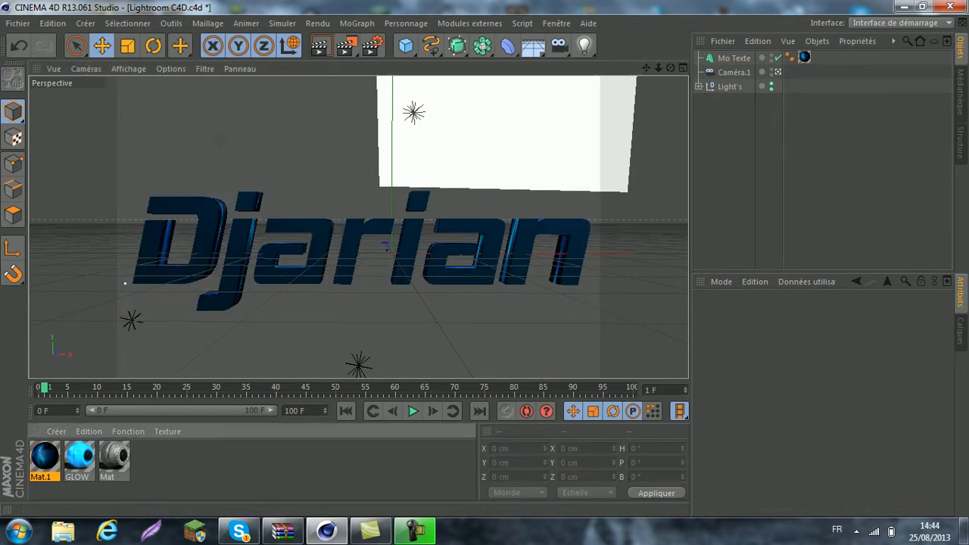
drag(114, 456, 182, 249)
click(220, 139)
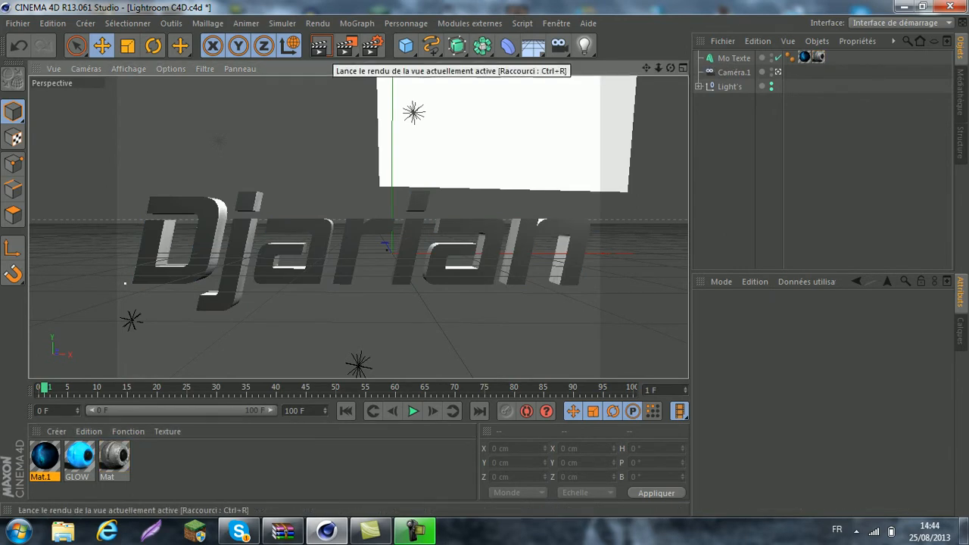
Render the active view to preview the textured text, and stop the render
click(319, 47)
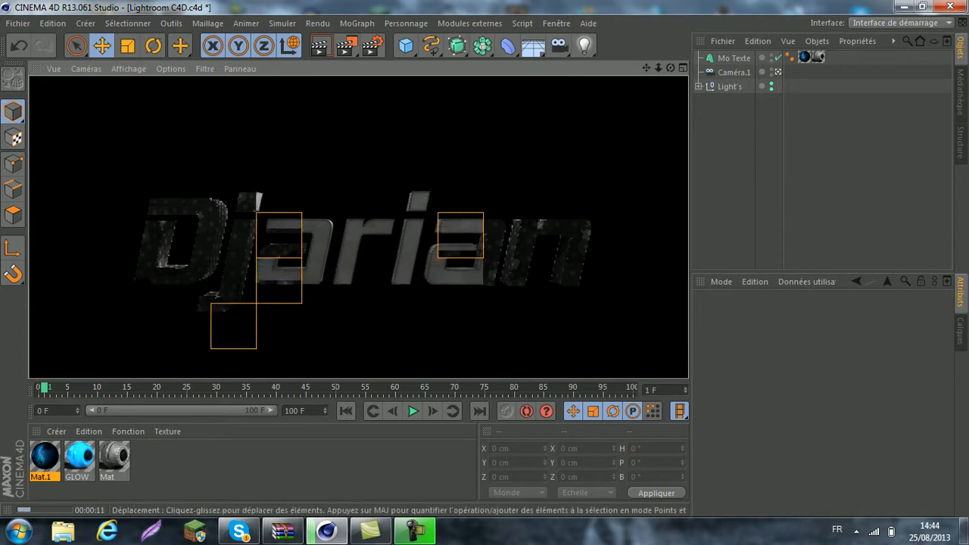
key(Escape)
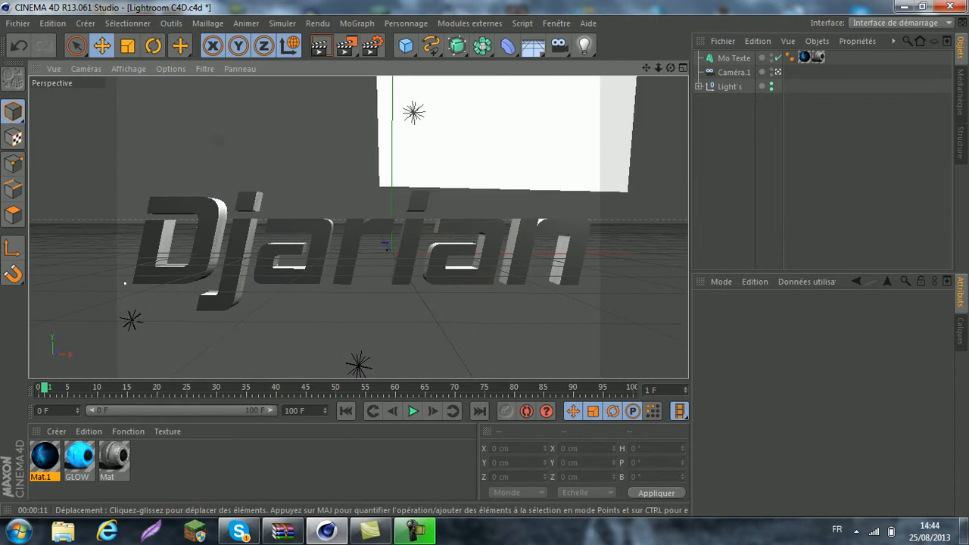
click(732, 57)
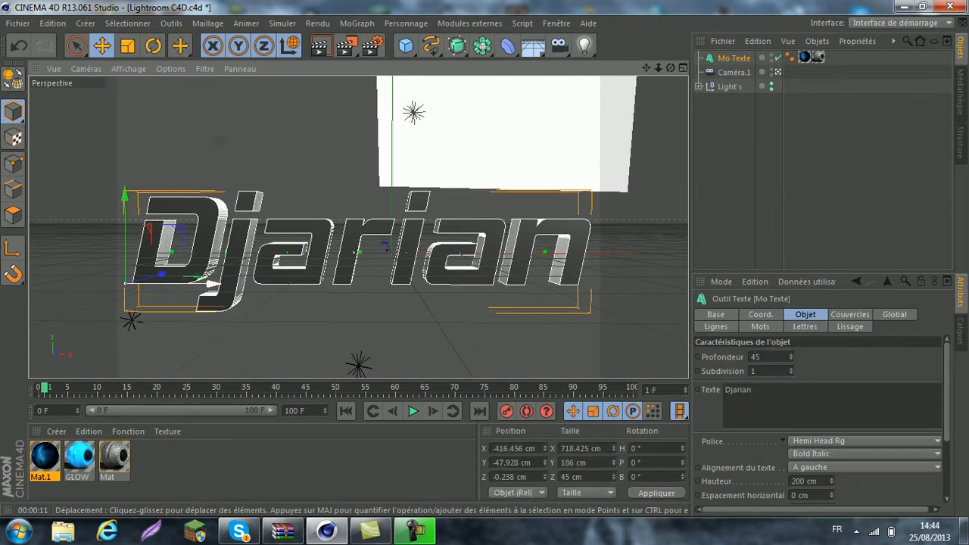
key(ctrl+shift+a)
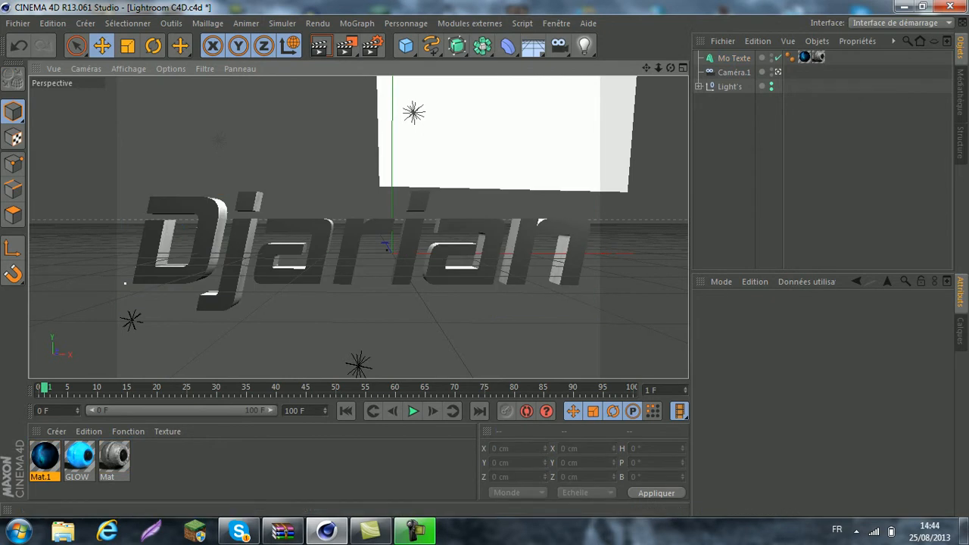
Duplicate the Mo Texte object, strip both materials from the copy and remove Mat.1 from the original
click(732, 57)
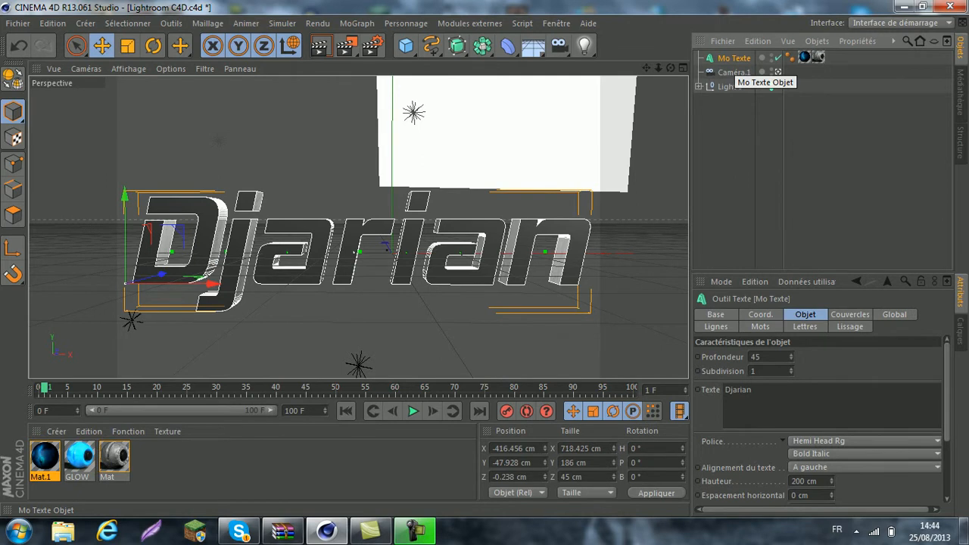
key(ctrl+v)
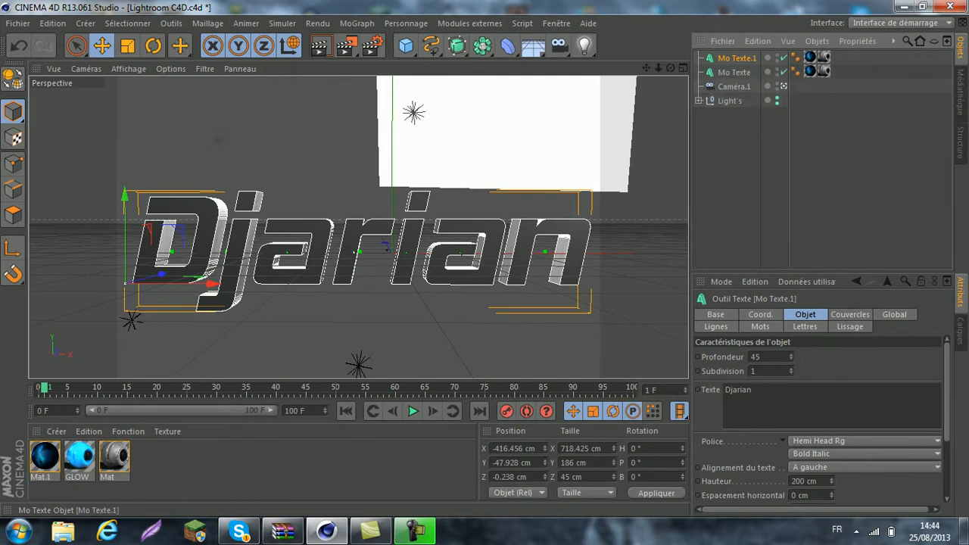
click(810, 57)
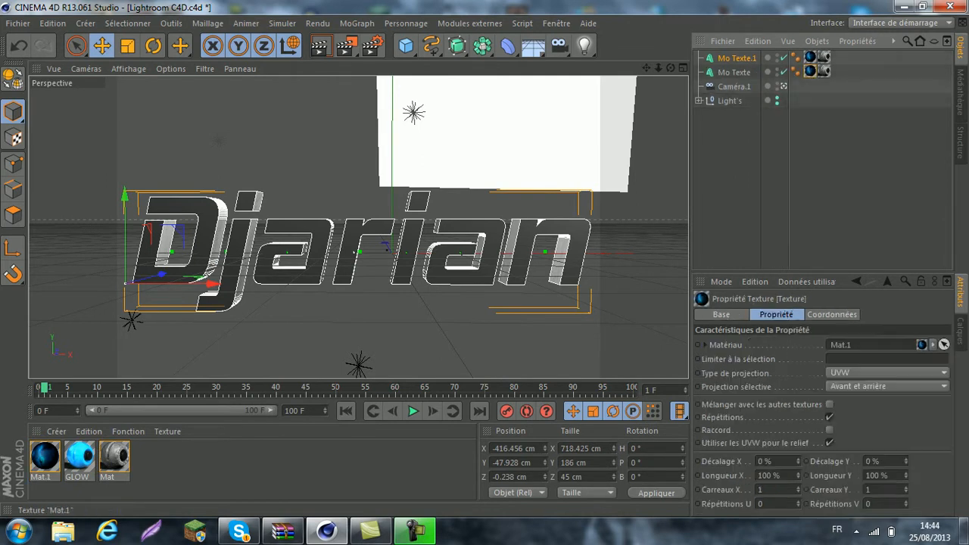
key(Delete)
click(810, 71)
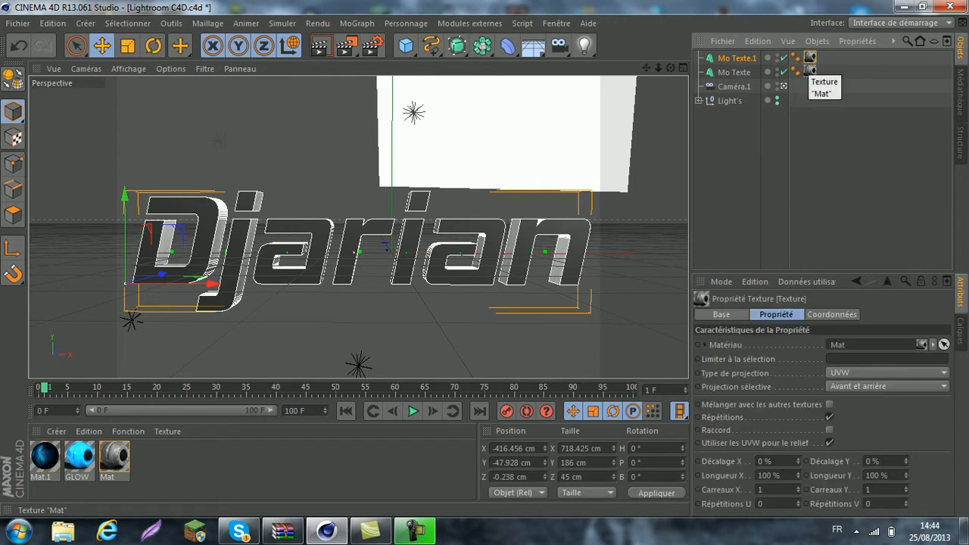
key(Delete)
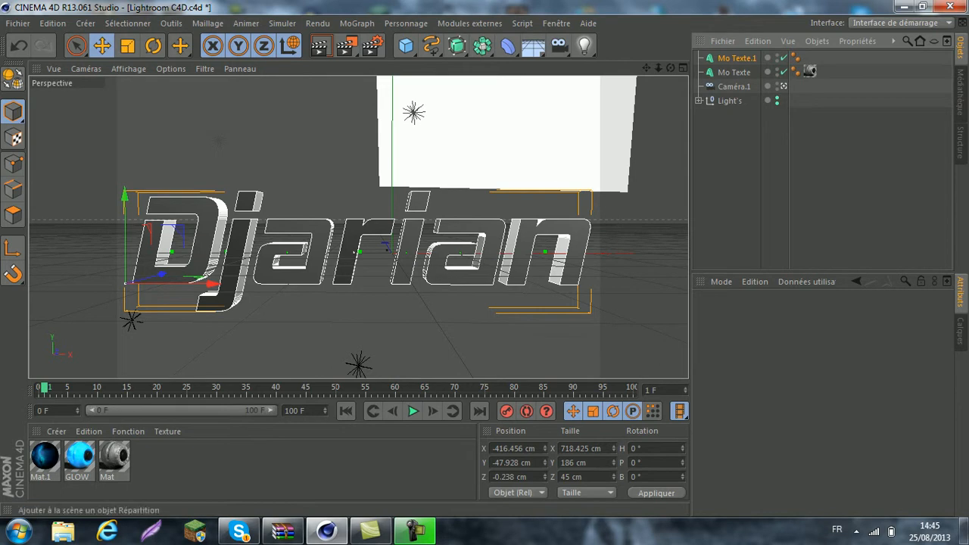
Add a Réseau d'atomes object and make the duplicated text Mo Texte.1 its child
click(482, 45)
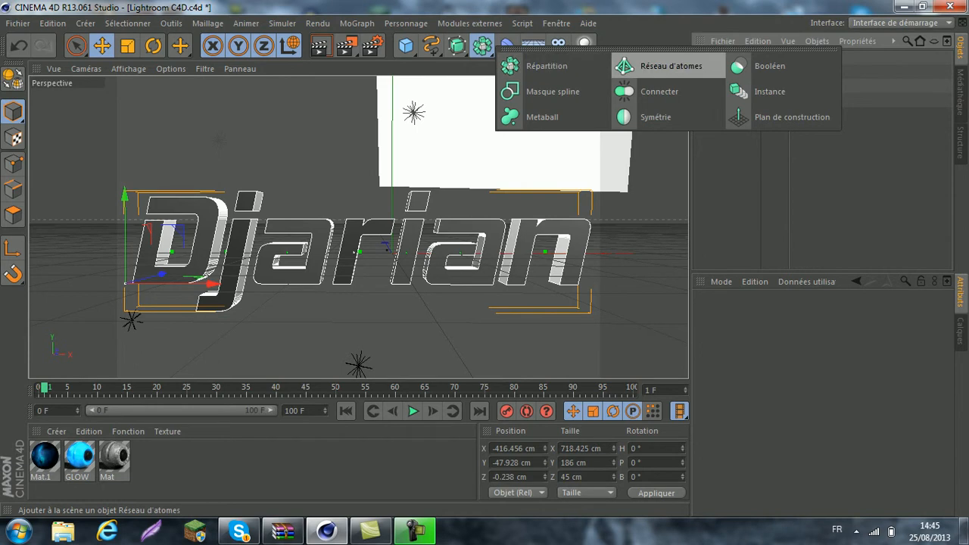
click(666, 66)
click(736, 72)
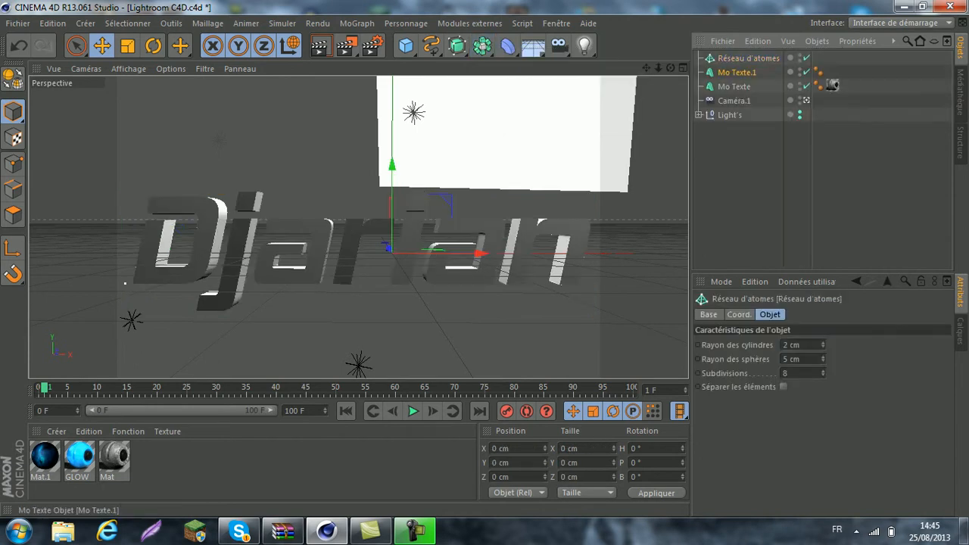
drag(736, 72, 748, 58)
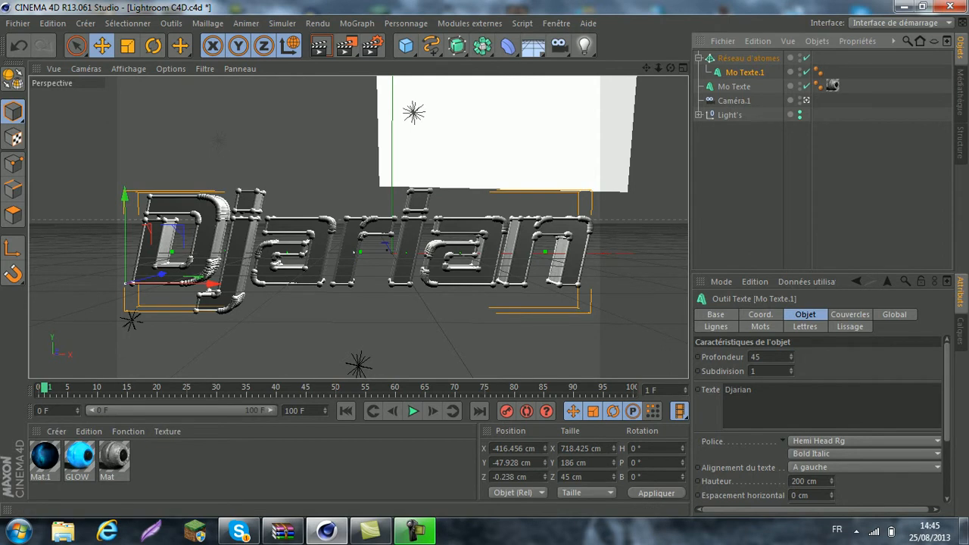
Turn off Luminescence in the GLOW material, set its colour to R 130, V 0, B 0, and apply it to Réseau d'atomes
double_click(79, 455)
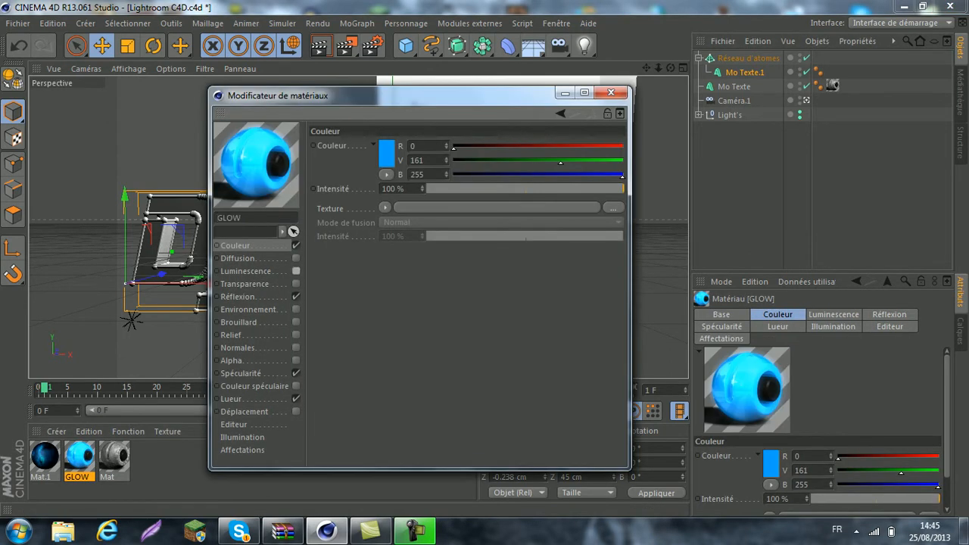
click(295, 271)
drag(455, 146, 623, 147)
drag(560, 161, 457, 161)
drag(622, 175, 453, 161)
drag(622, 147, 539, 146)
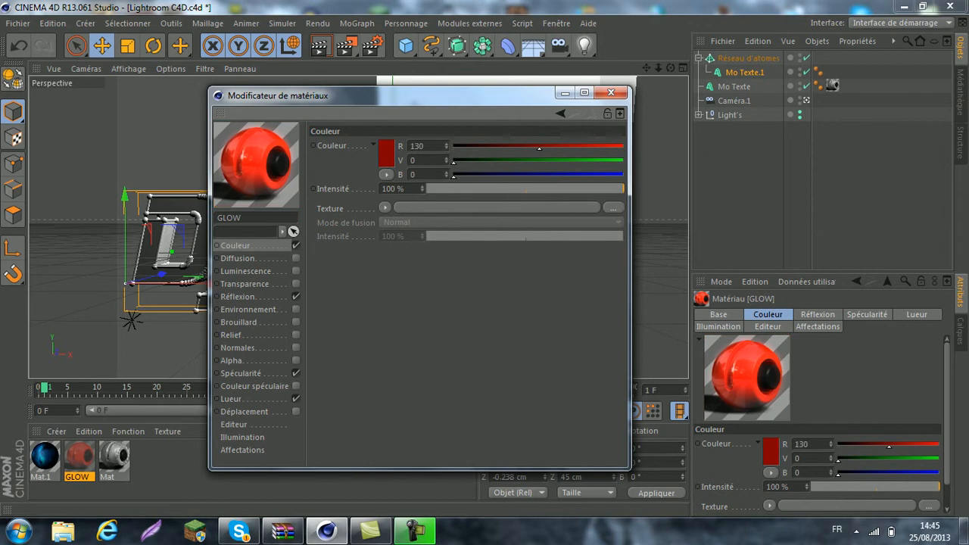
click(610, 93)
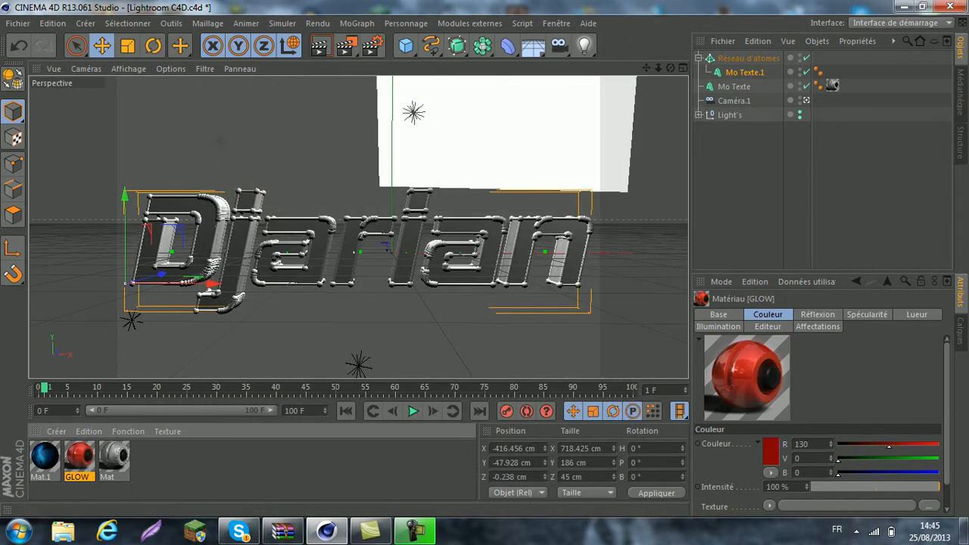
drag(80, 457, 818, 57)
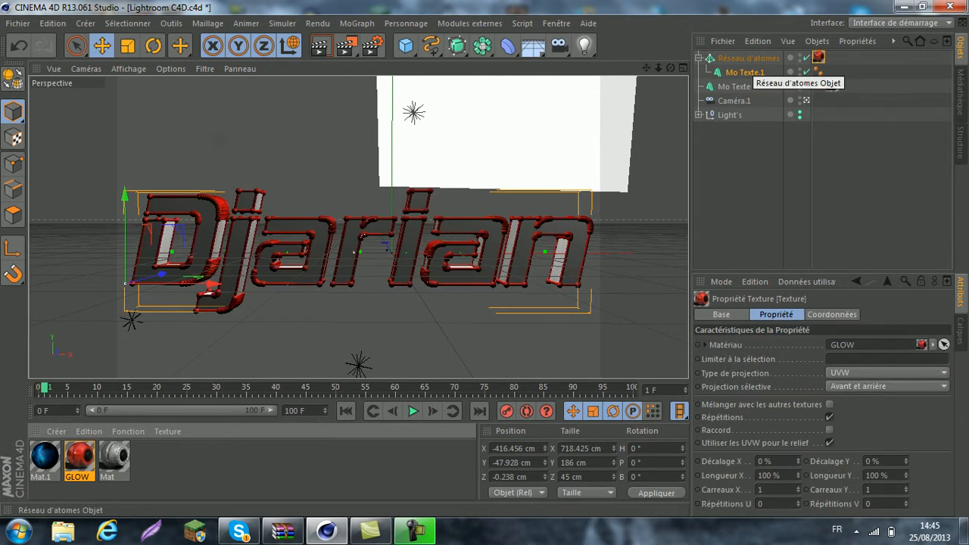
Set both the cylinder radius and the sphere radius of Réseau d'atomes to 1 cm
click(748, 58)
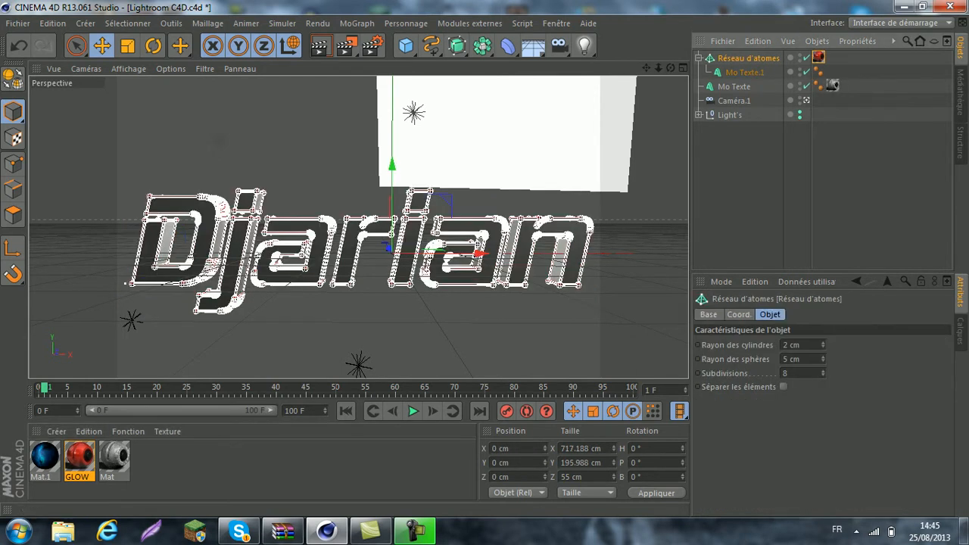
double_click(790, 345)
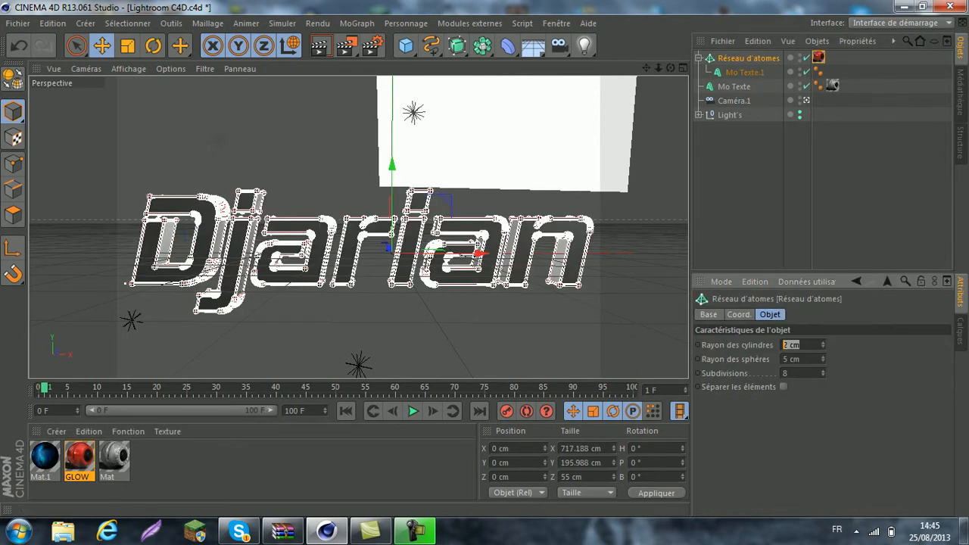
text(1)
key(Tab)
text(1)
key(Return)
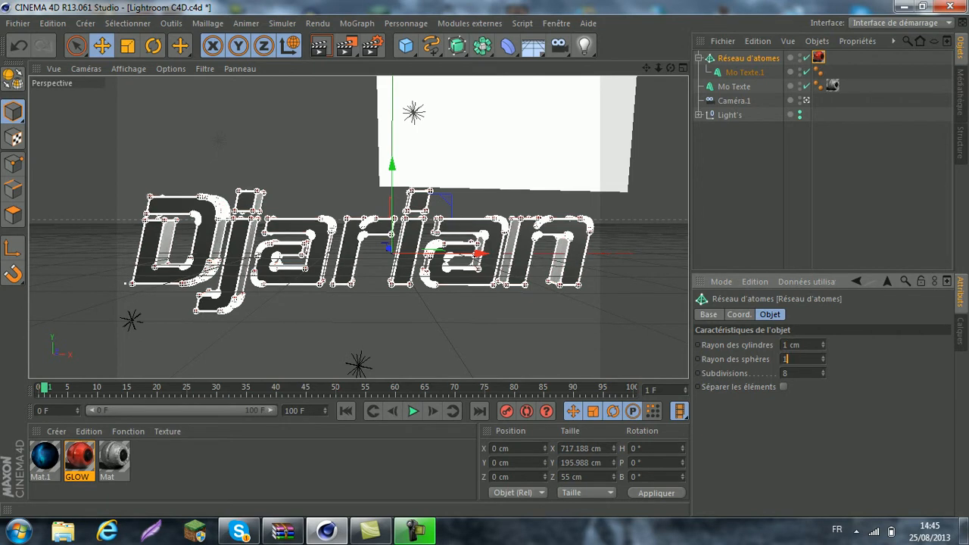
click(125, 283)
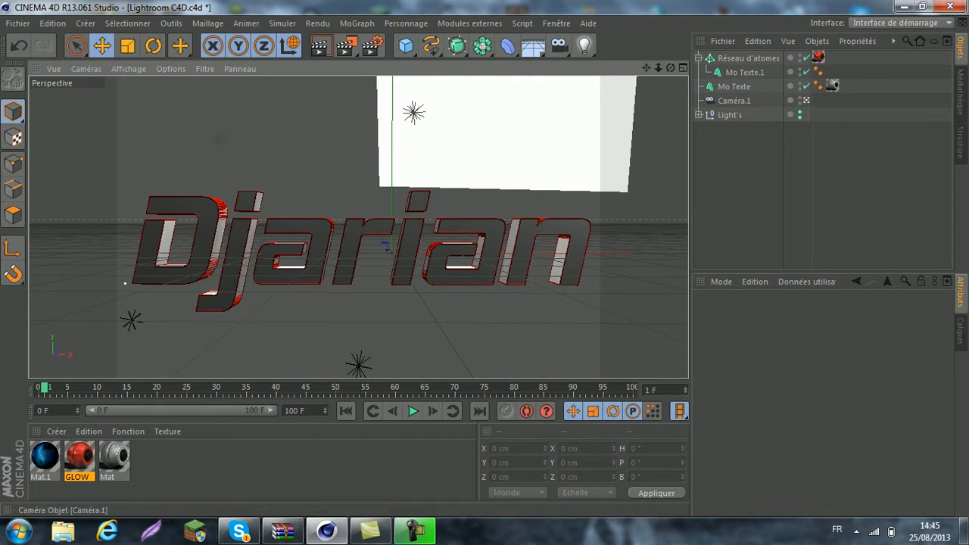
click(747, 58)
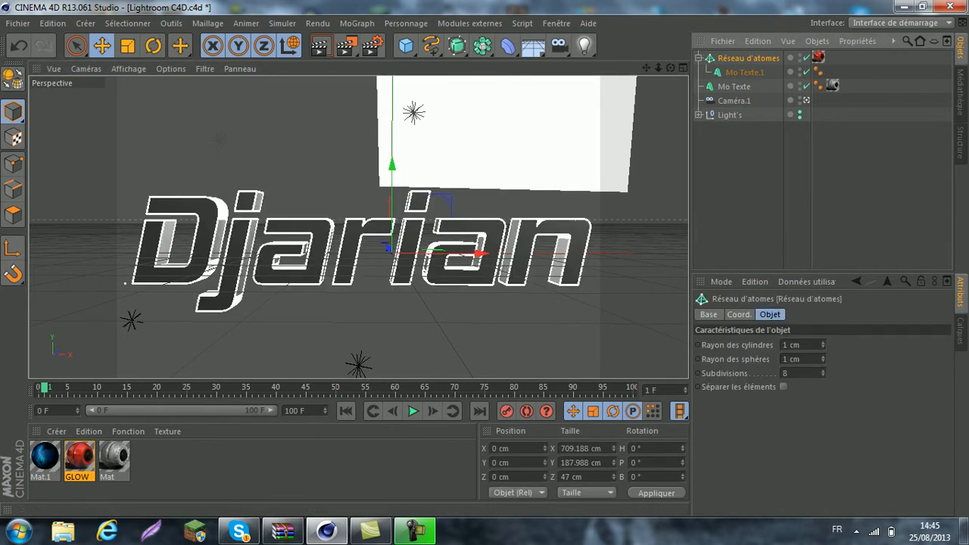
Set both the cylinder radius and the sphere radius of Réseau d'atomes to 2 cm
drag(800, 344, 782, 344)
key(Tab)
text(2)
key(Return)
drag(801, 344, 783, 345)
text(2)
key(Return)
click(125, 283)
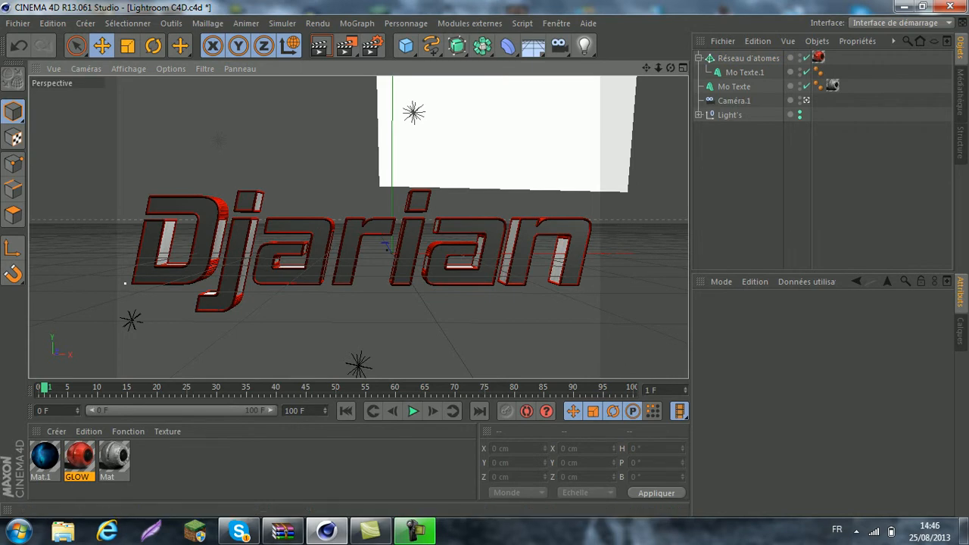
click(698, 57)
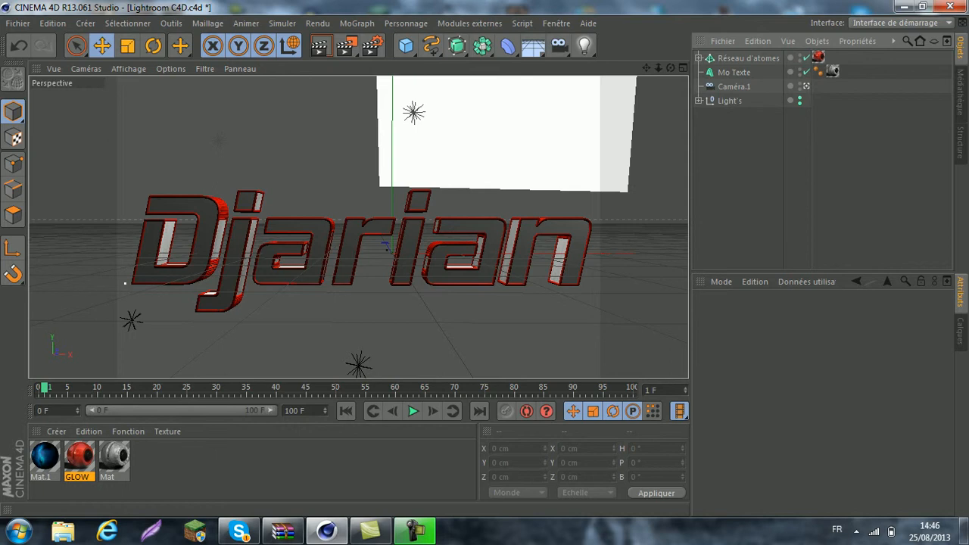
click(470, 23)
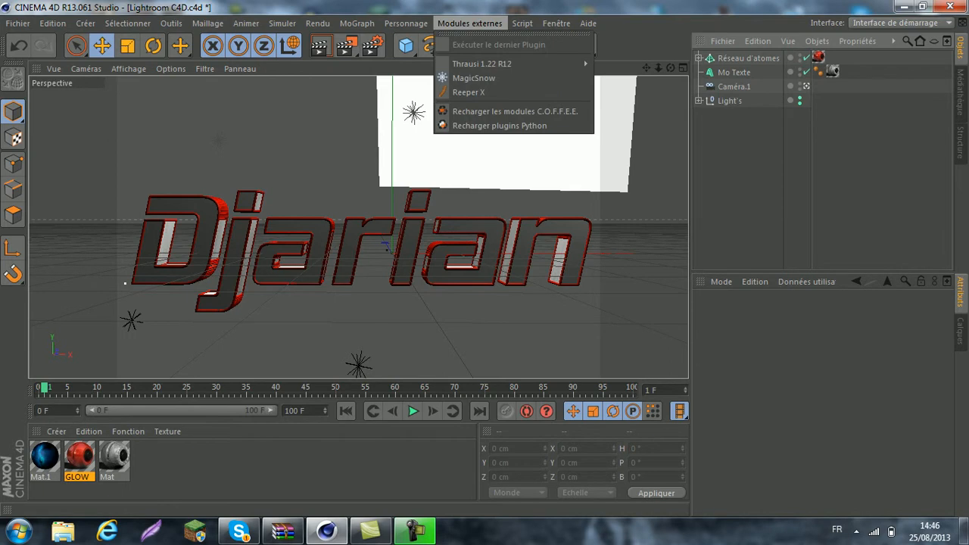
mouse_move(511, 63)
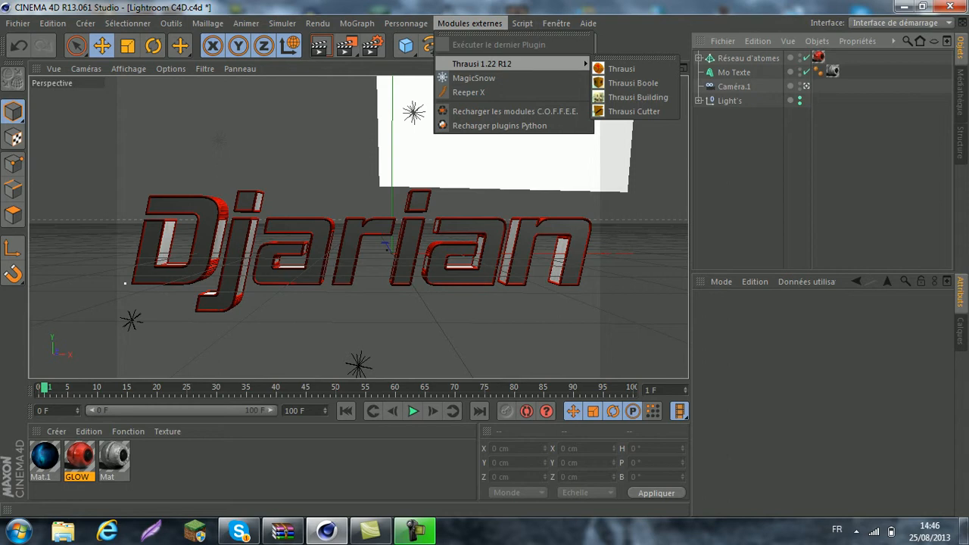
key(Escape)
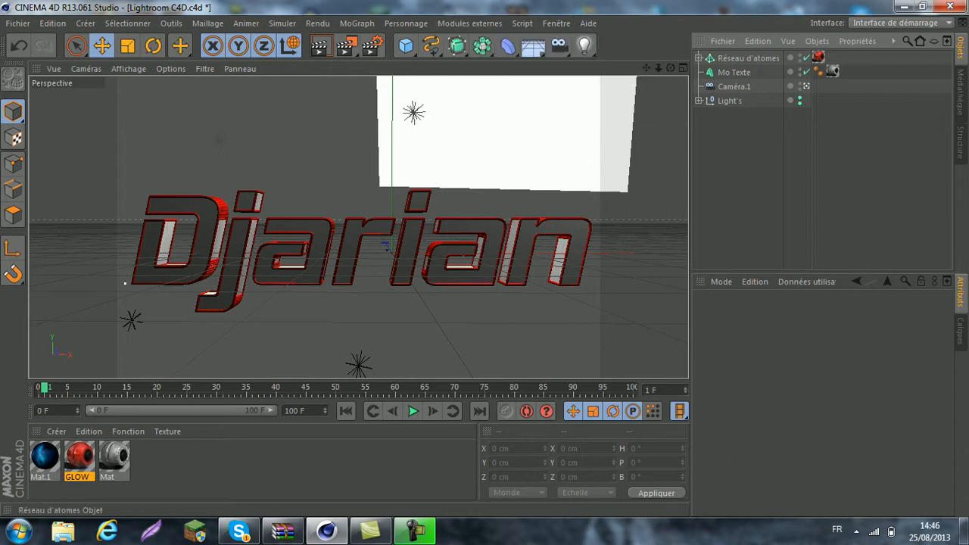
Duplicate the Mo Texte object and add an empty Neutre object to the scene
click(734, 72)
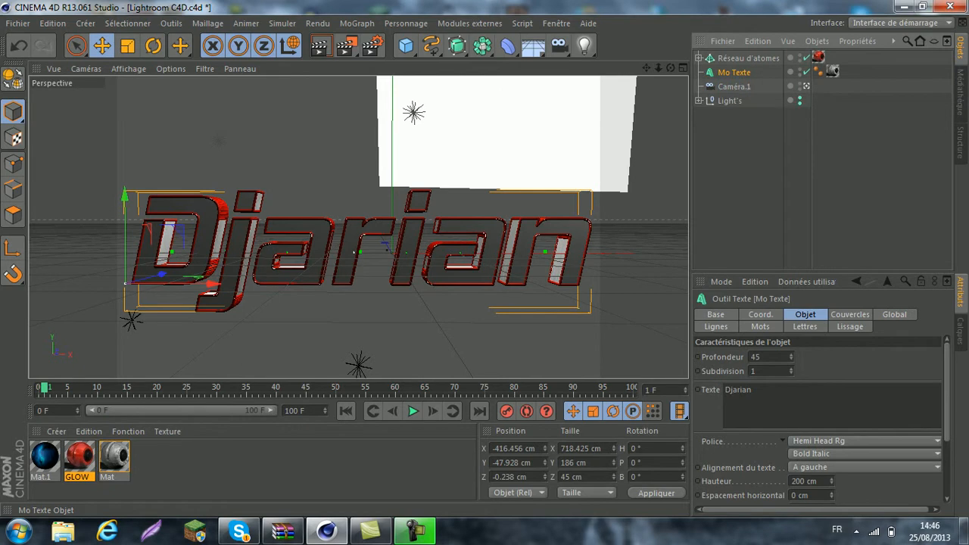
key(ctrl+c)
key(ctrl+v)
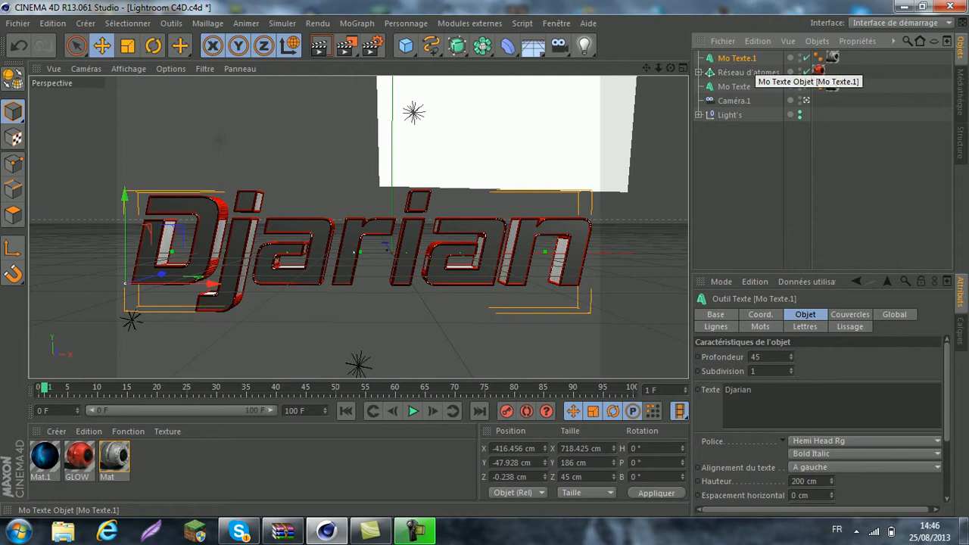
click(405, 46)
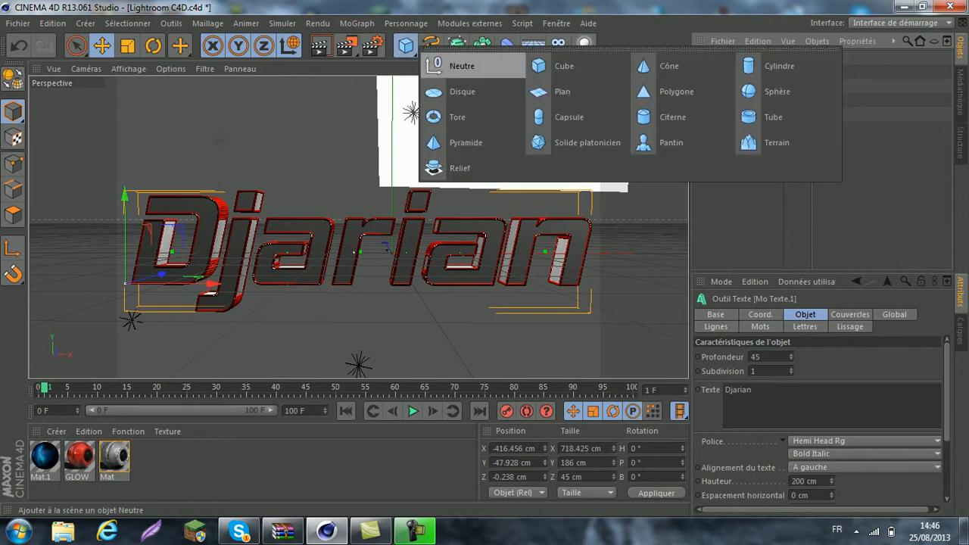
click(458, 66)
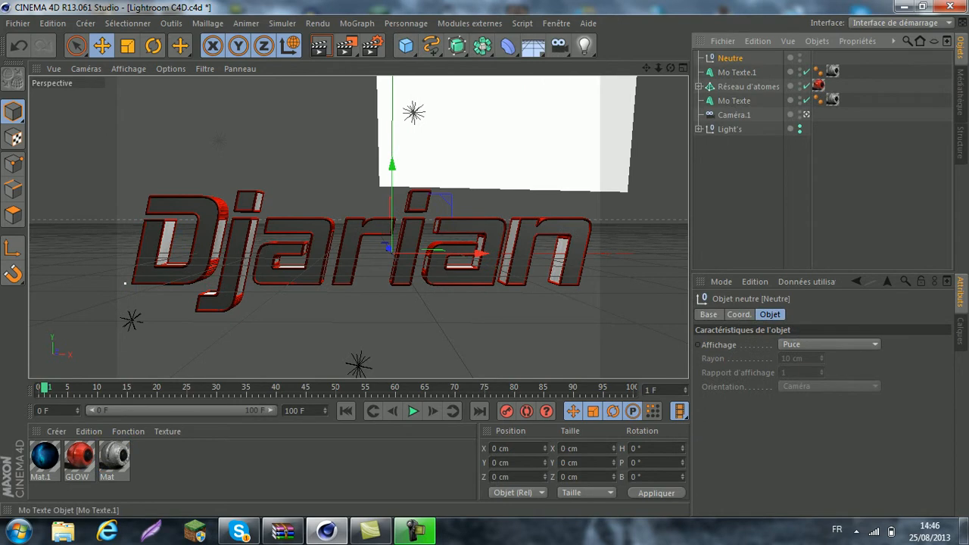
Break the duplicated text Mo Texte.1 into 10 random pieces with the Thrausi plugin
click(736, 73)
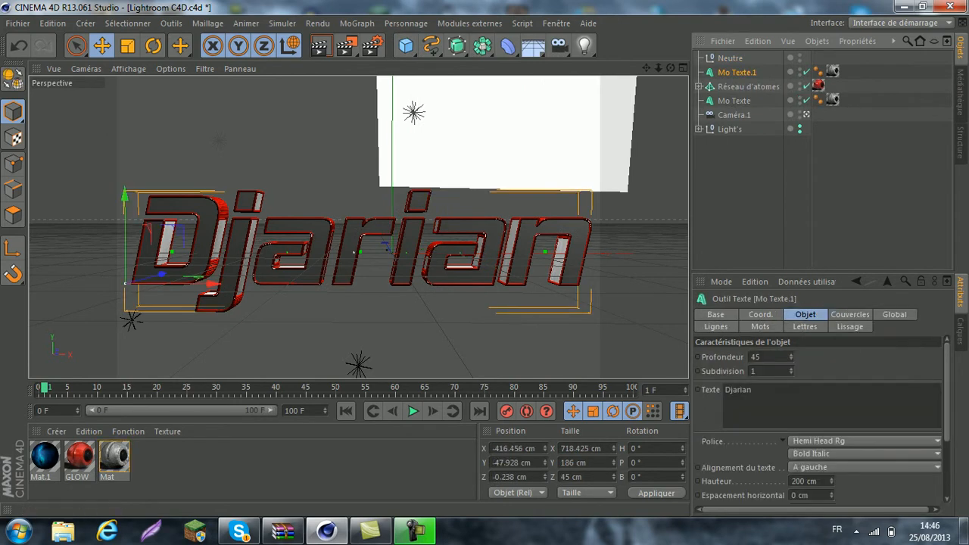
click(469, 23)
mouse_move(512, 63)
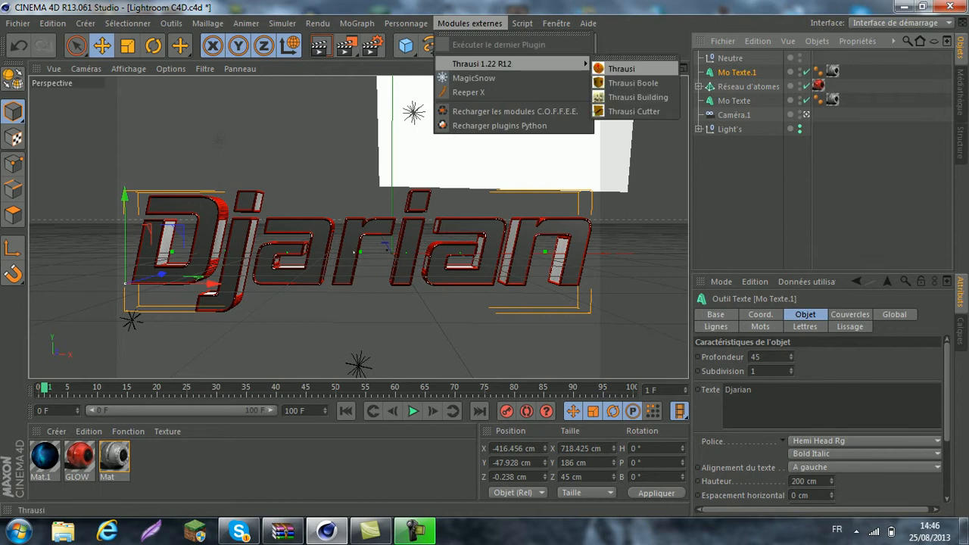
click(621, 68)
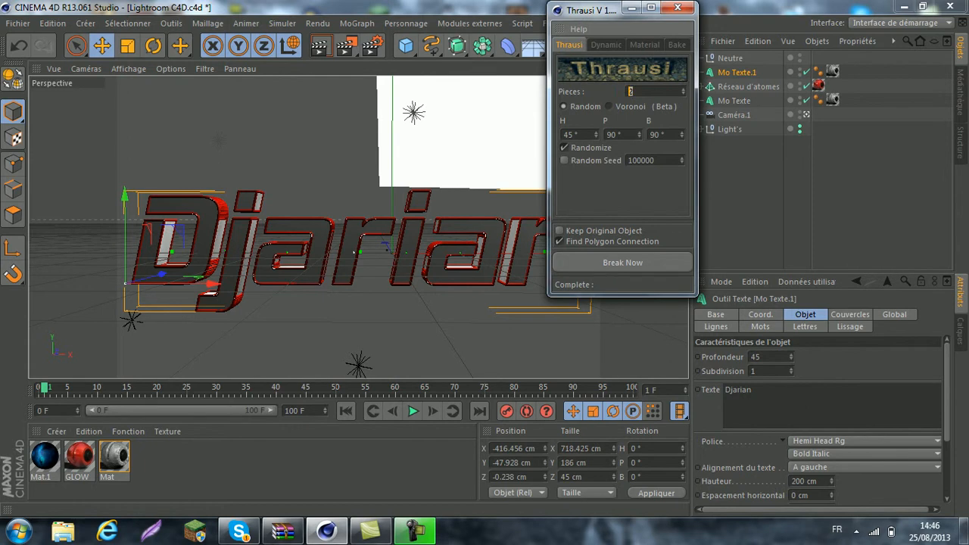
key(BackSpace)
text(10)
click(622, 262)
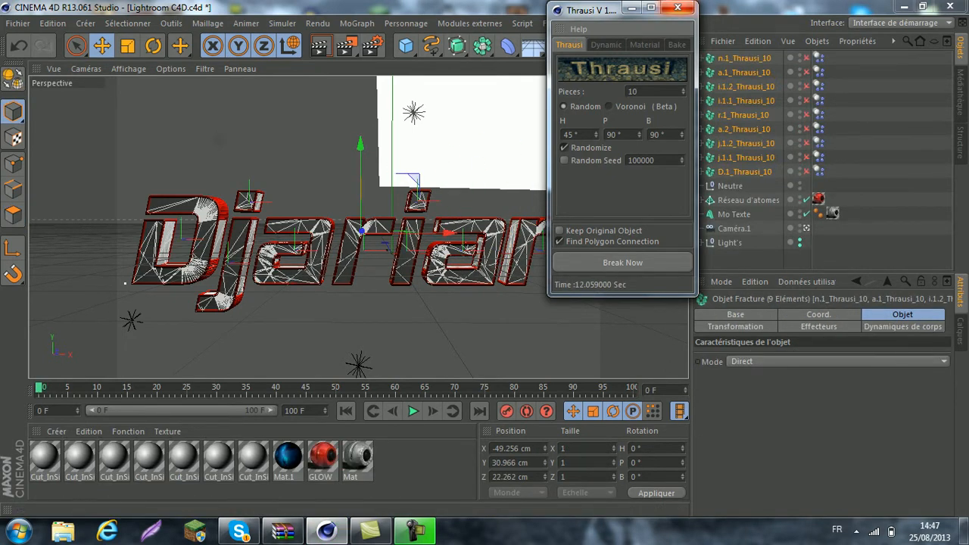
click(677, 8)
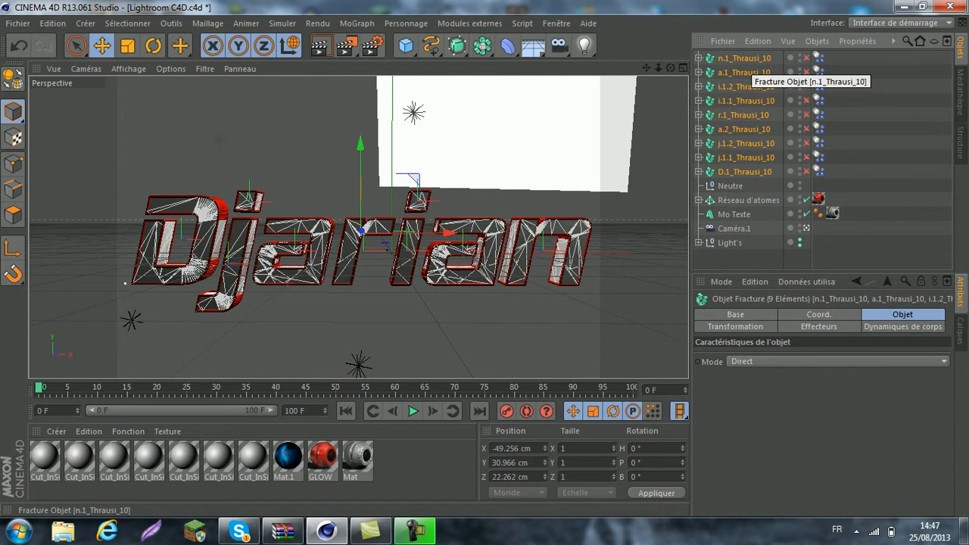
Make all nine Thrausi_10 fracture objects children of the Neutre object
click(744, 59)
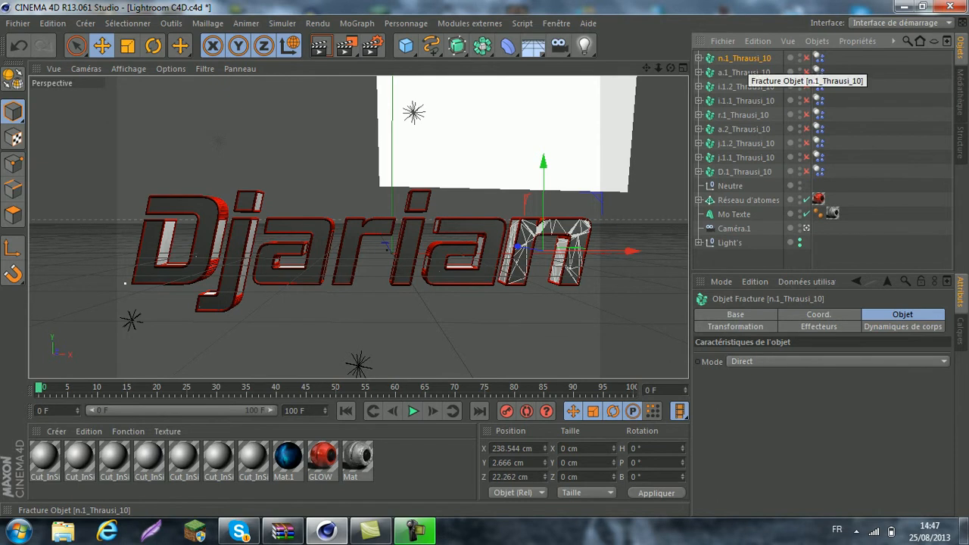
shift+click(744, 172)
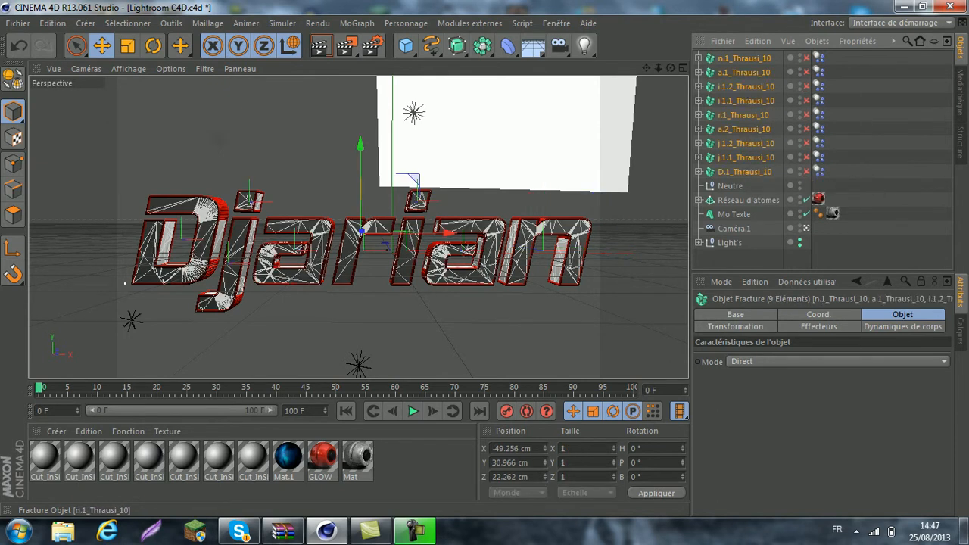
drag(745, 59, 730, 185)
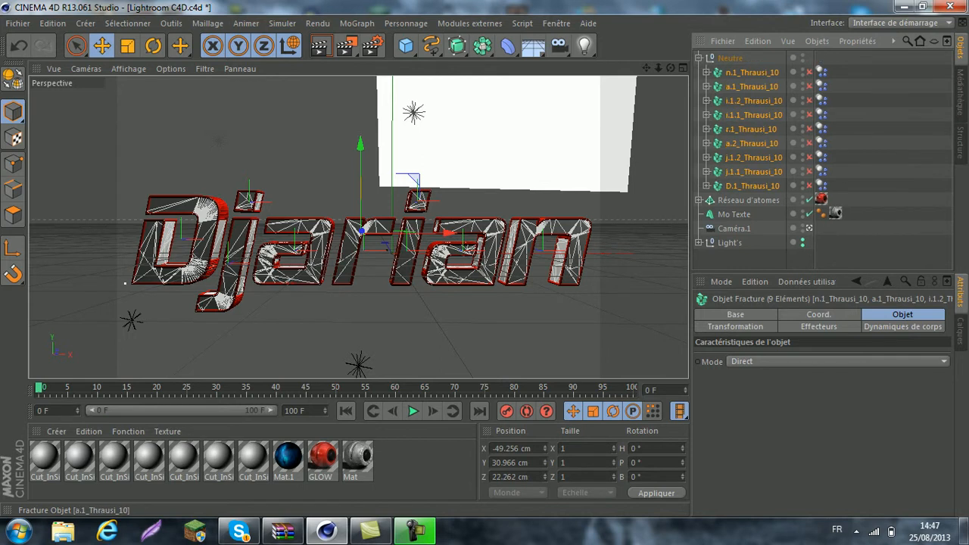
click(697, 57)
Move the Neutre group behind the main text, about 49.7 cm along the Z axis
click(729, 58)
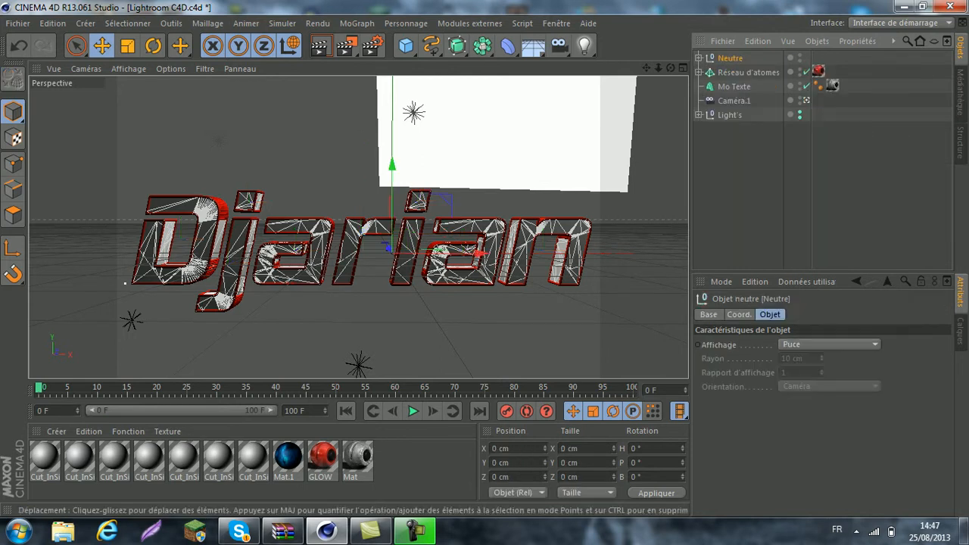
click(698, 58)
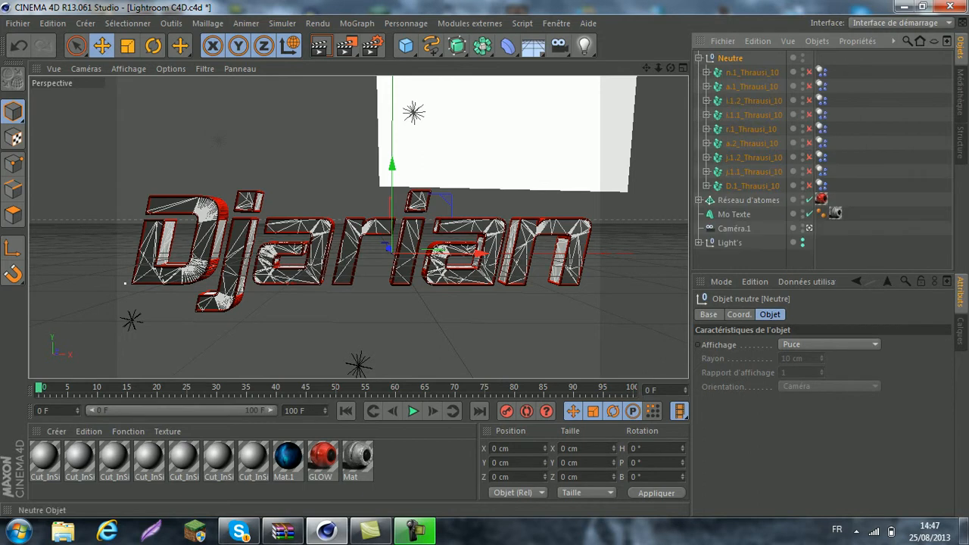
drag(670, 68, 454, 129)
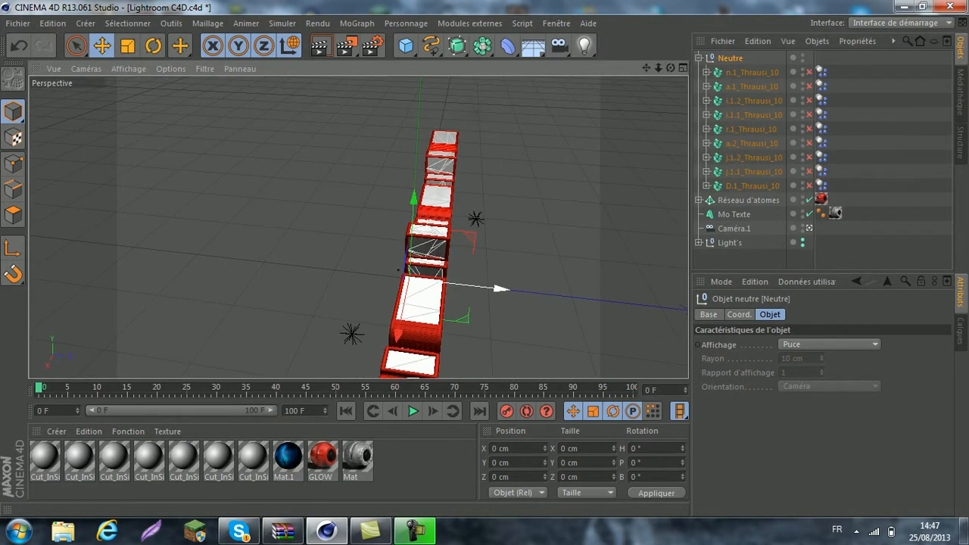
drag(496, 289, 538, 293)
mouse_move(670, 68)
mouse_down()
mouse_move(886, 9)
mouse_move(670, 74)
mouse_up()
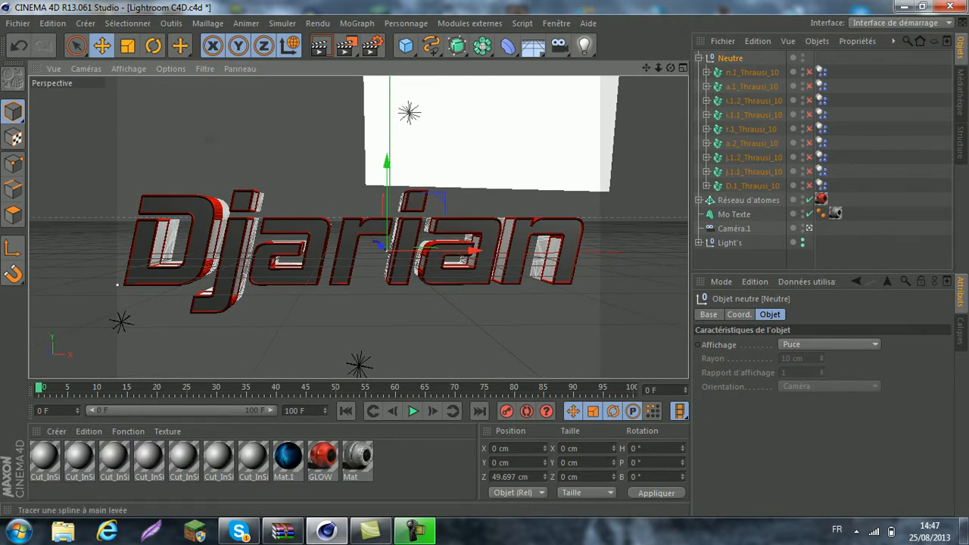
Add an Effecteur Randomisation and make it a child of Neutre
click(356, 22)
mouse_move(402, 45)
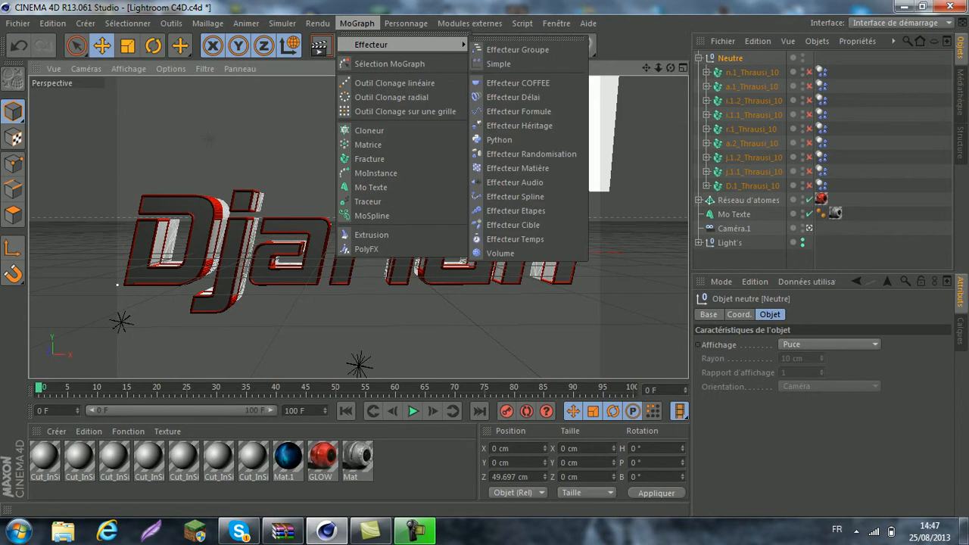
click(518, 153)
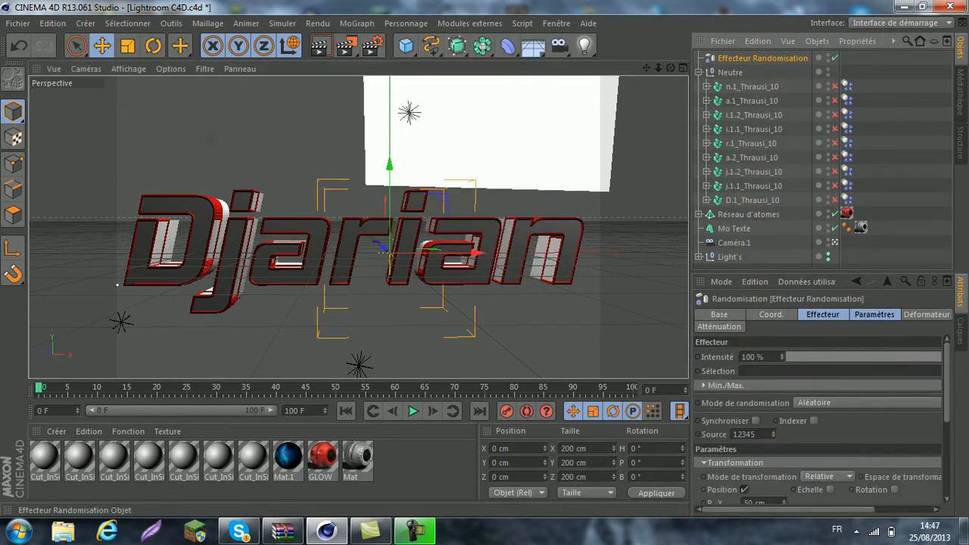
drag(762, 58, 731, 72)
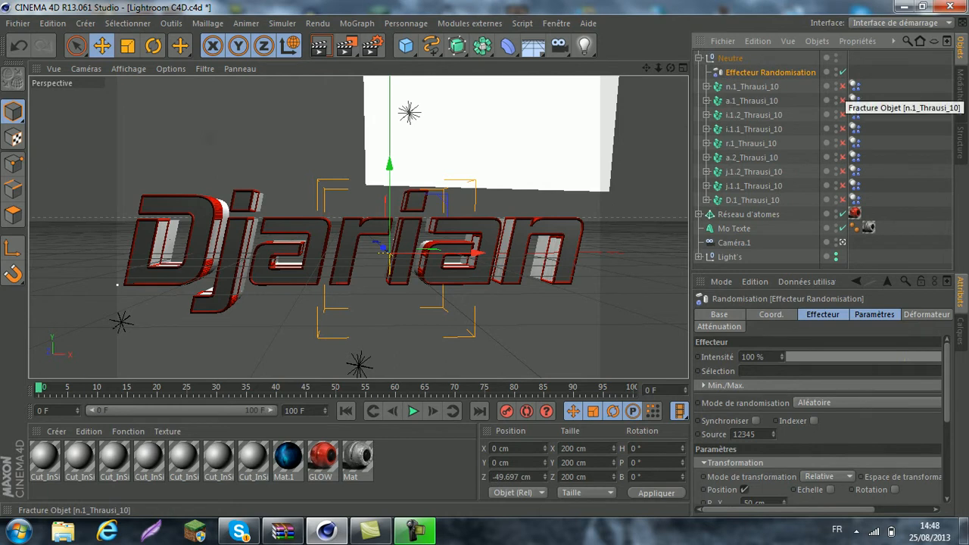
click(843, 87)
click(842, 101)
click(843, 114)
click(842, 114)
click(842, 101)
click(842, 86)
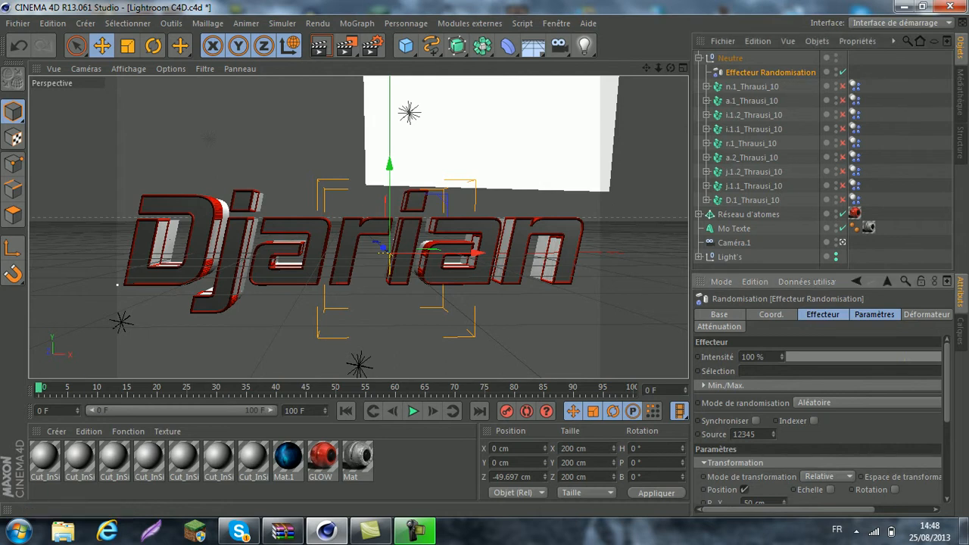
Set the deformation mode of the Effecteur Randomisation to Point
click(926, 314)
click(803, 355)
click(765, 400)
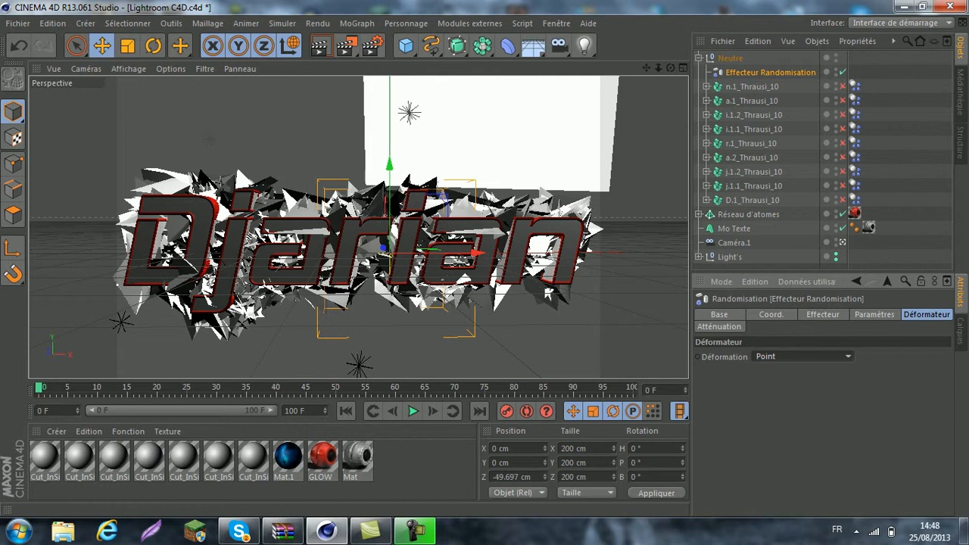
Set the randomisation effector's intensity to 29 % and its attenuation influence to 85 %
click(822, 314)
drag(802, 356, 834, 356)
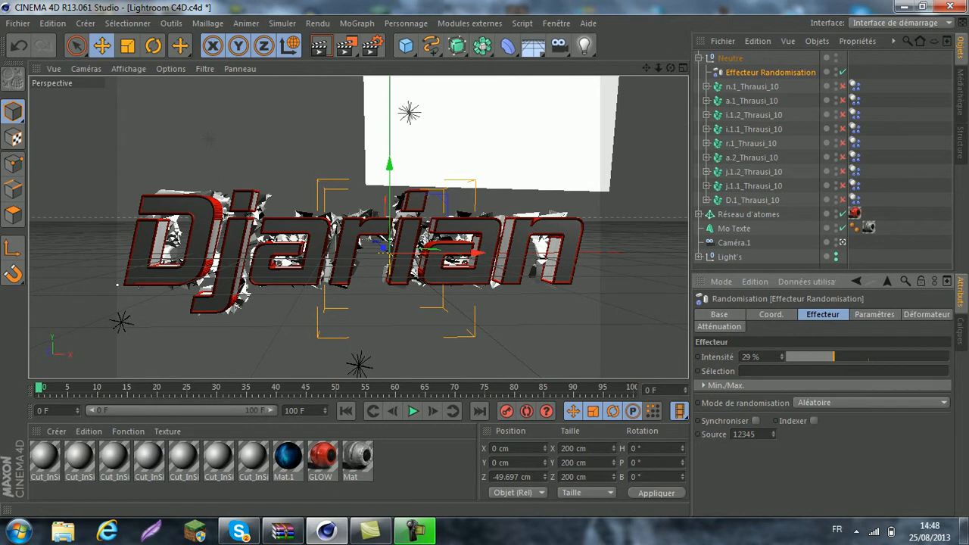
click(718, 327)
drag(827, 383, 925, 383)
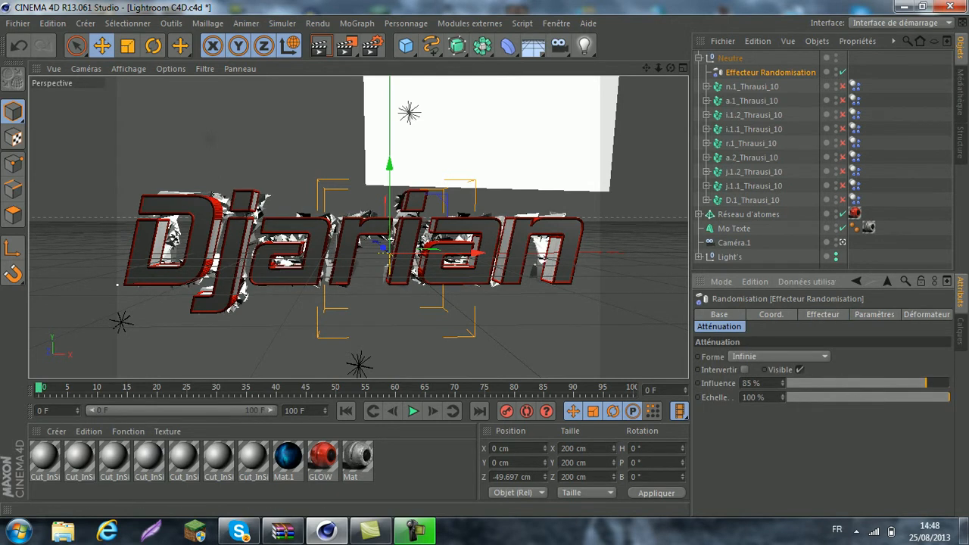
click(210, 139)
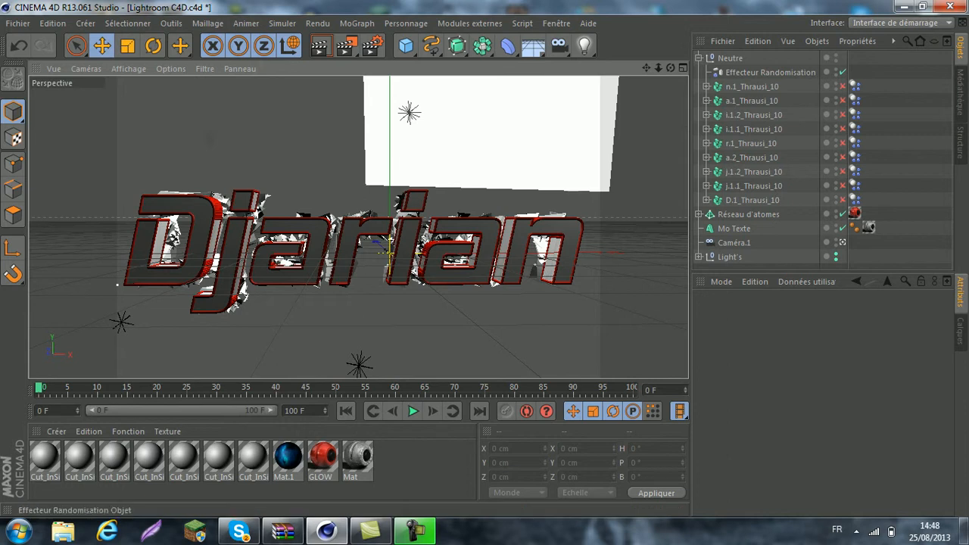
Make the Mo Texte object editable and expand its hierarchy down to the individual letters
click(698, 58)
click(733, 87)
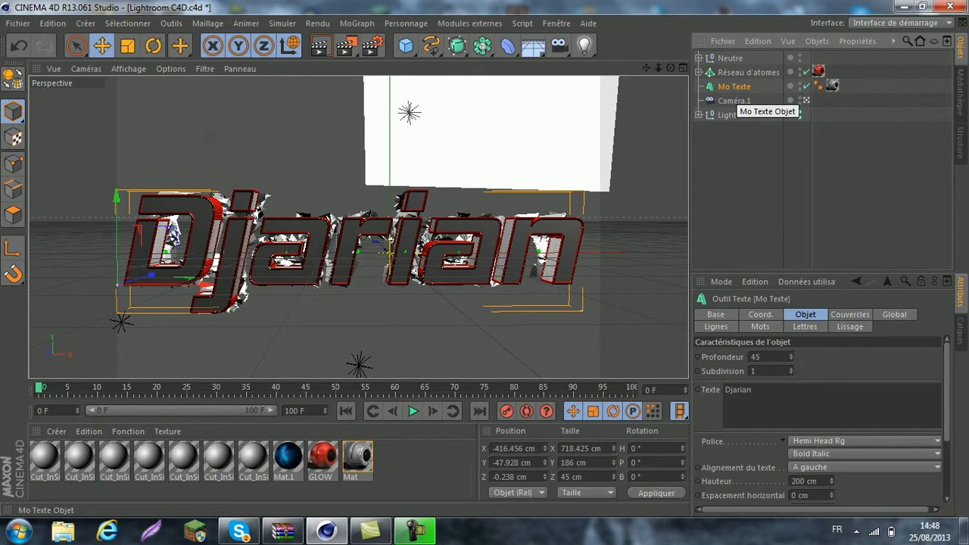
key(c)
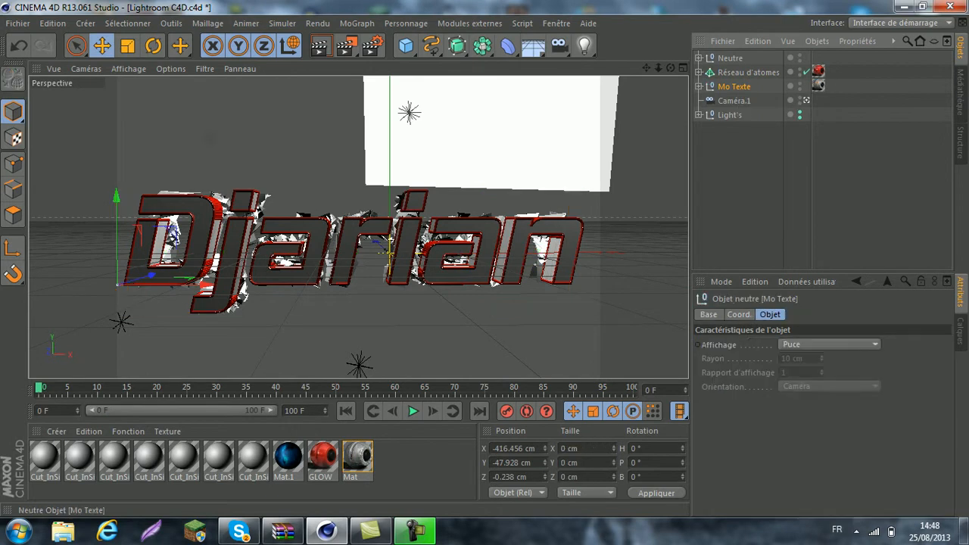
click(698, 86)
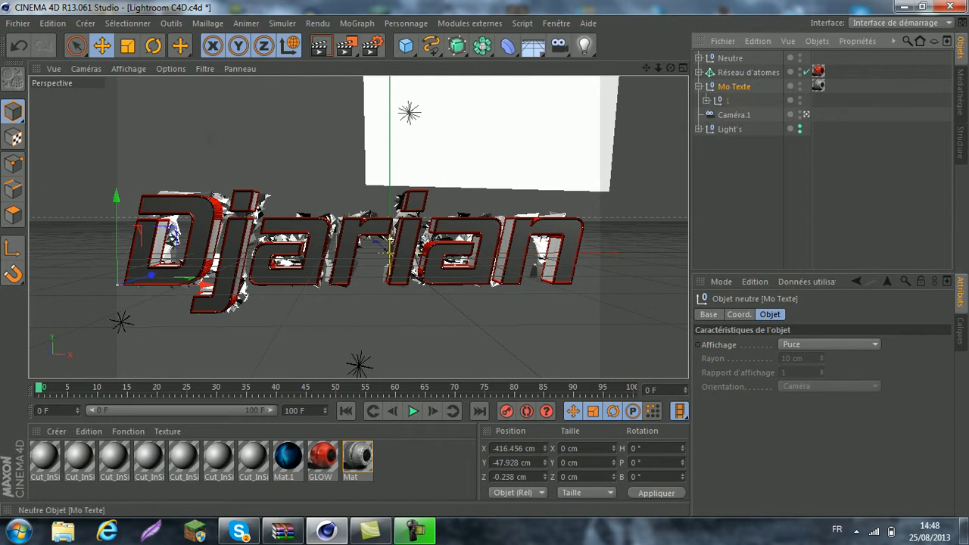
click(706, 100)
click(714, 115)
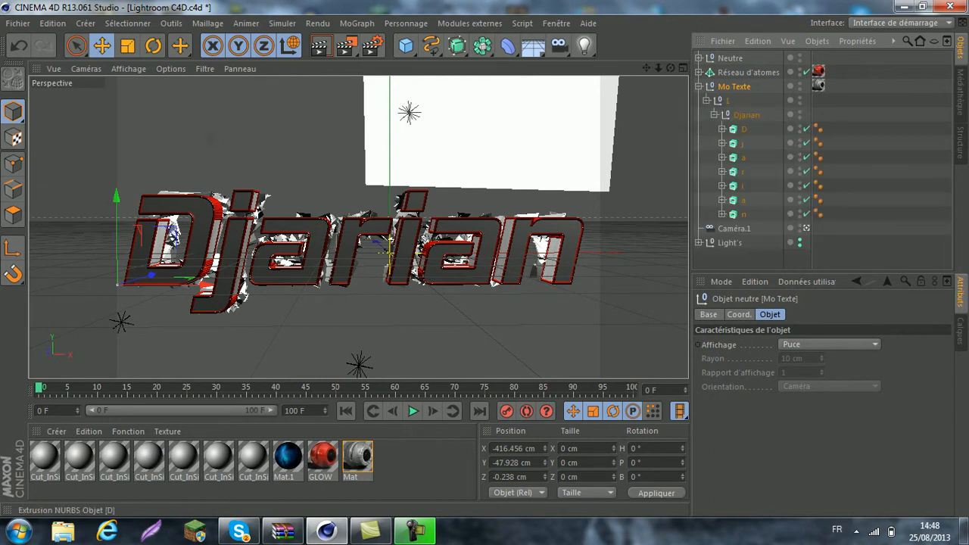
Try to rotate the single letter D of the Mo Texte object with the Rotation tool
click(743, 128)
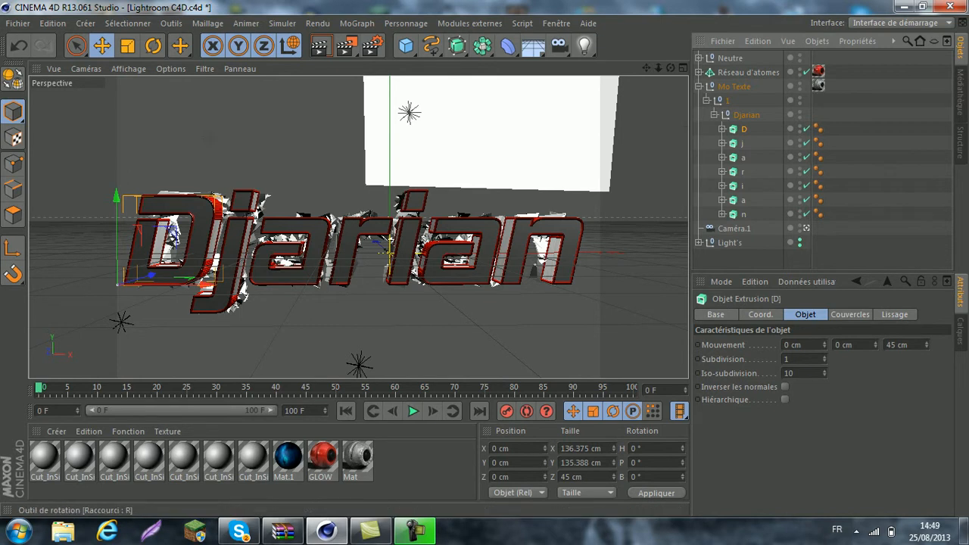
click(153, 46)
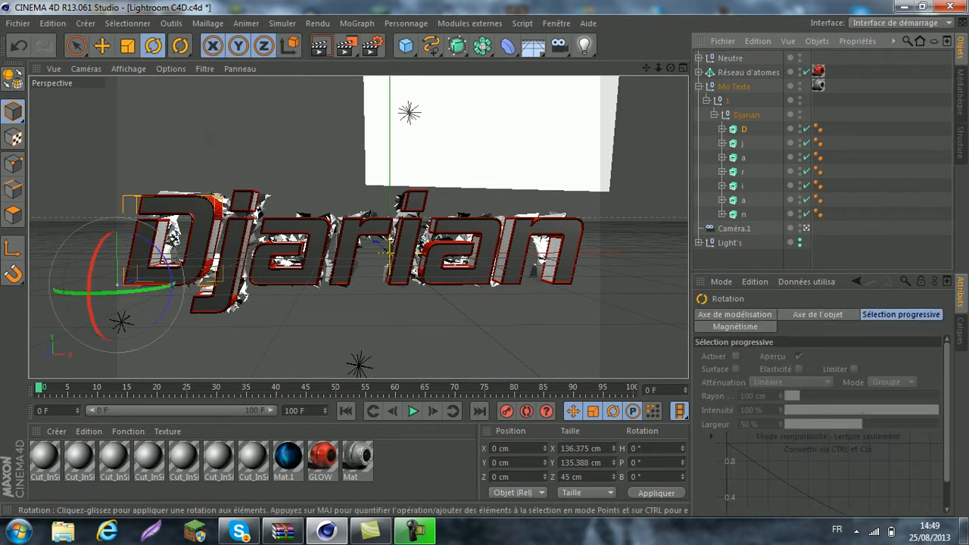
mouse_move(162, 251)
mouse_down()
mouse_move(168, 258)
mouse_move(170, 235)
mouse_up()
click(117, 284)
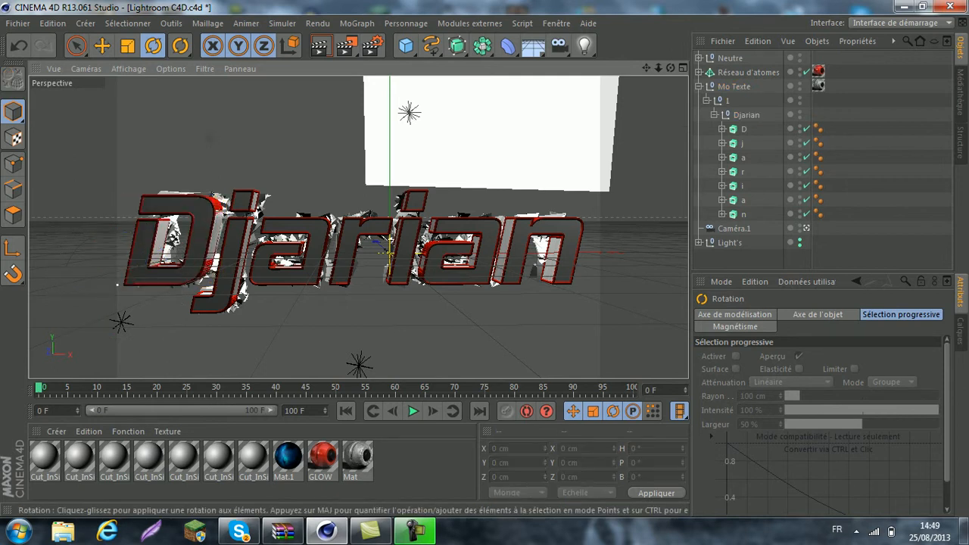
Collapse the Mo Texte hierarchy and render the active perspective view to check the text
click(697, 86)
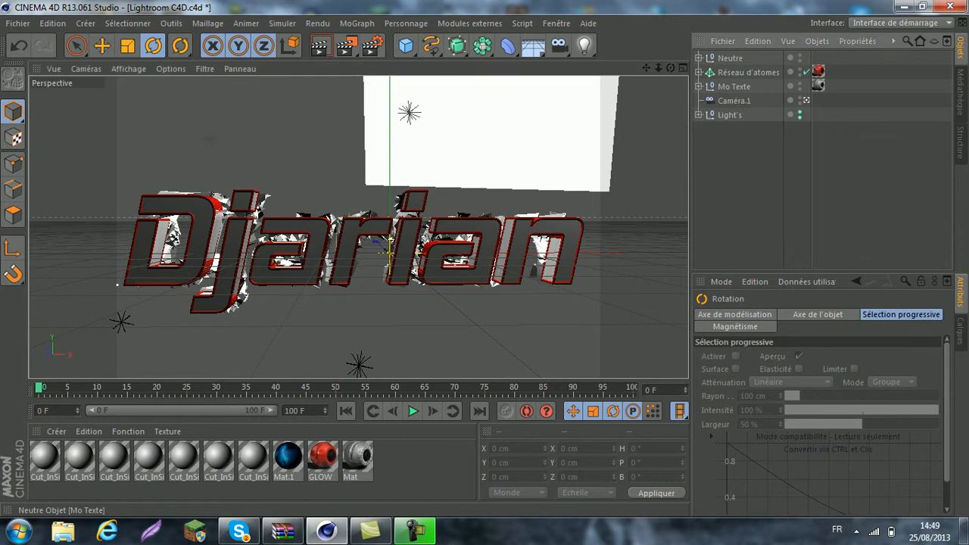
click(698, 86)
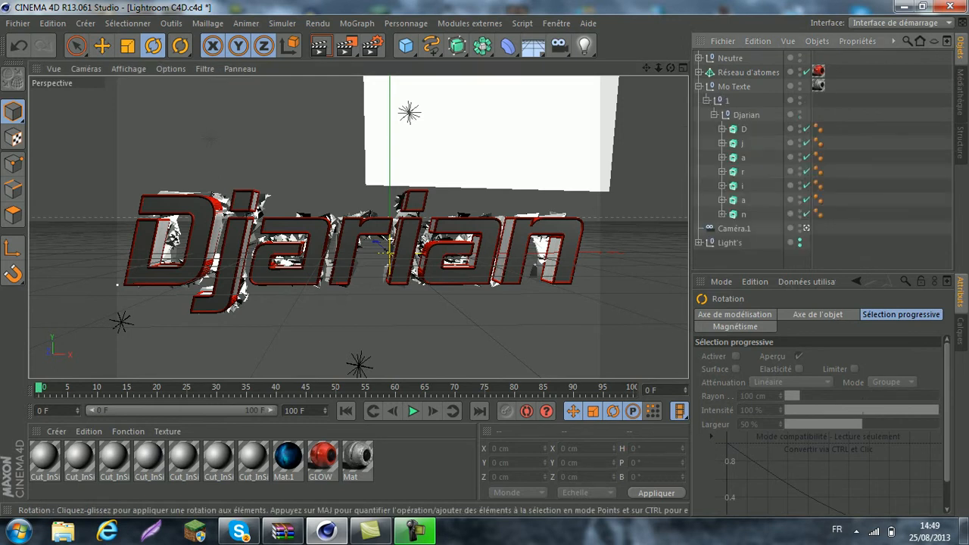
click(454, 258)
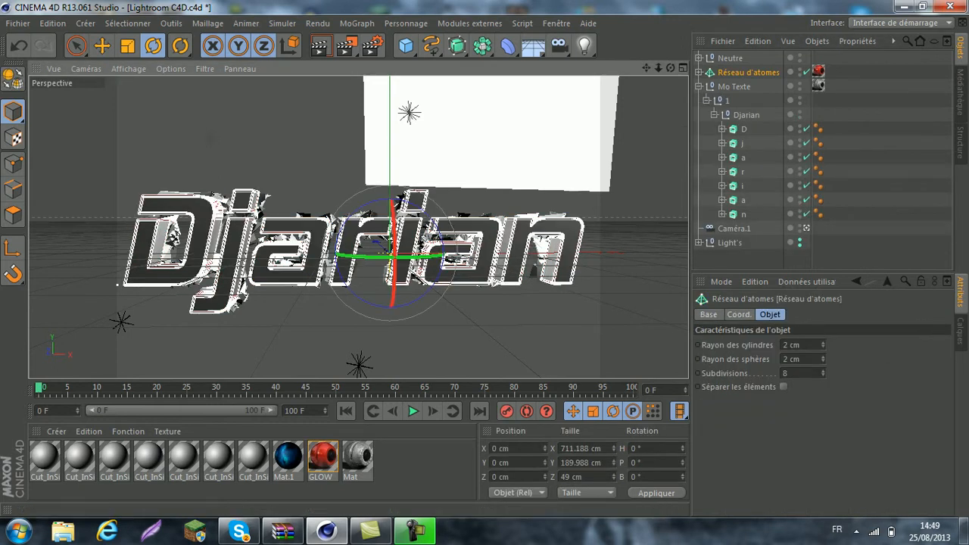
click(698, 86)
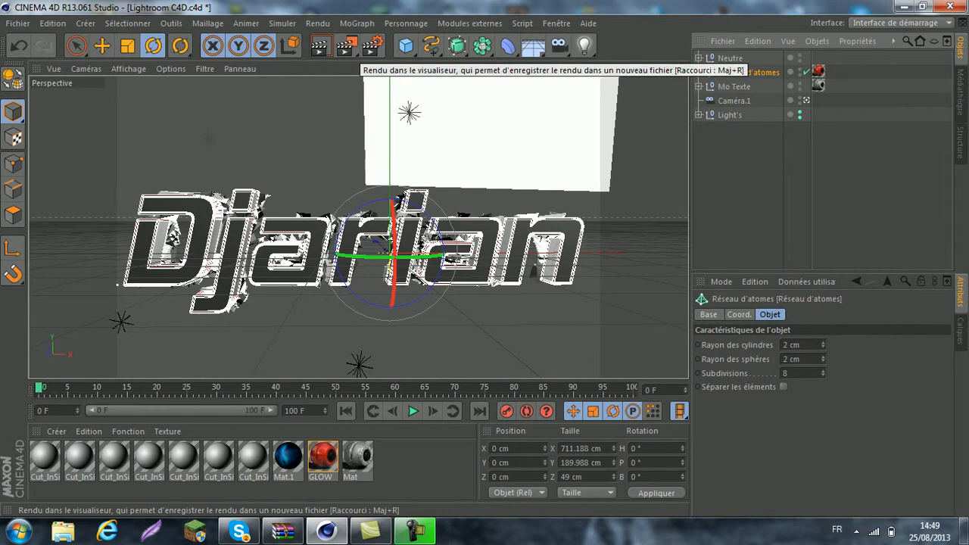
click(321, 47)
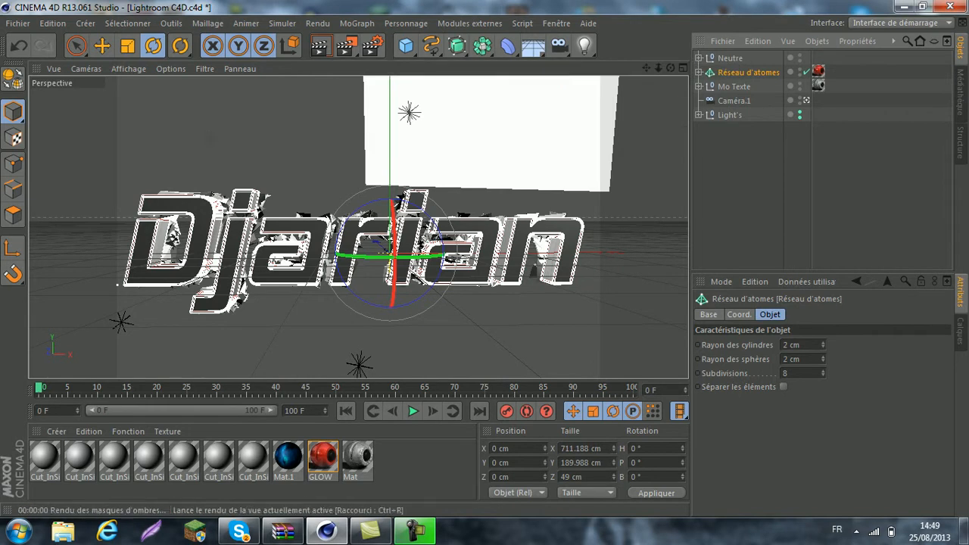